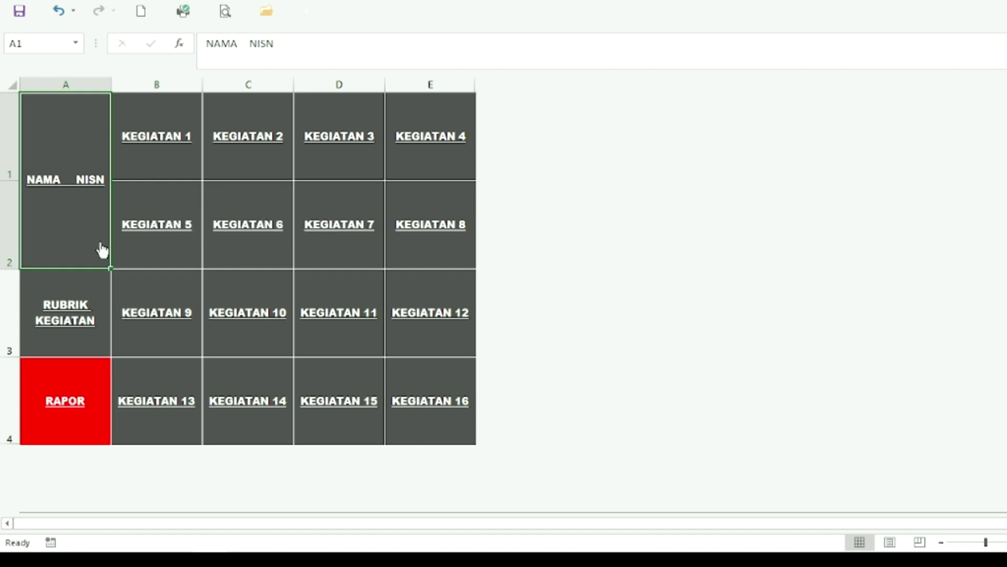
- Look over the NAMA NISN student list, return to the menu sheet and open RUBRIK KEGIATAN
left_click(67, 181)
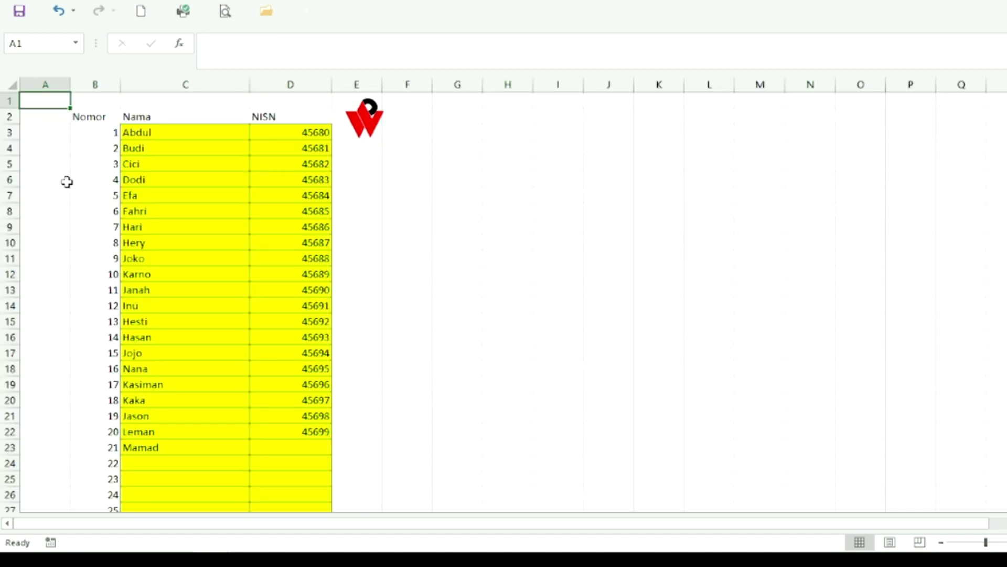
left_click(369, 130)
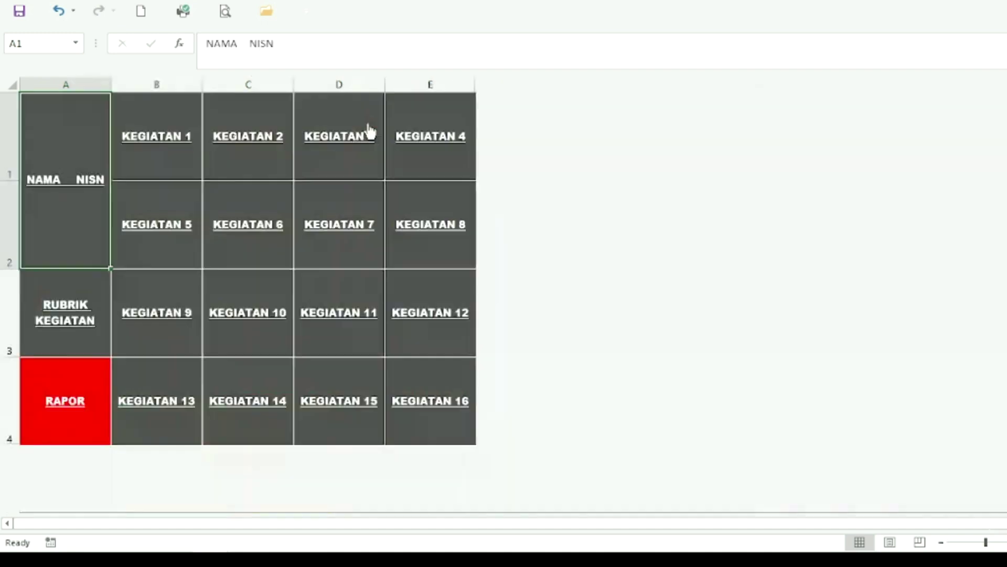
left_click(75, 313)
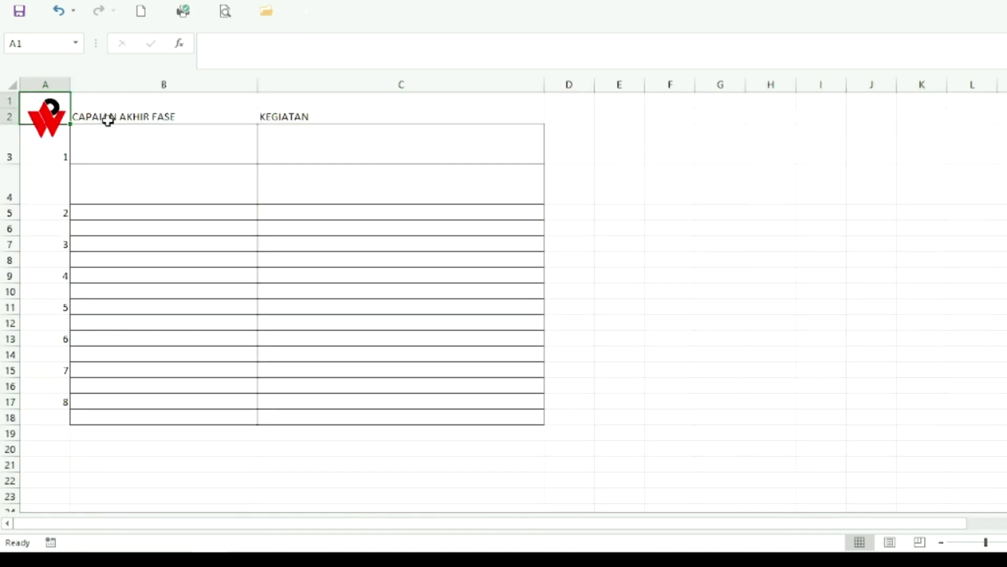
- Select B3 as the destination and copy the text "Mengidentifikasi dan mengolah informasi dan gagasan." from cell G8 of the Book1 workbook
left_click(137, 149)
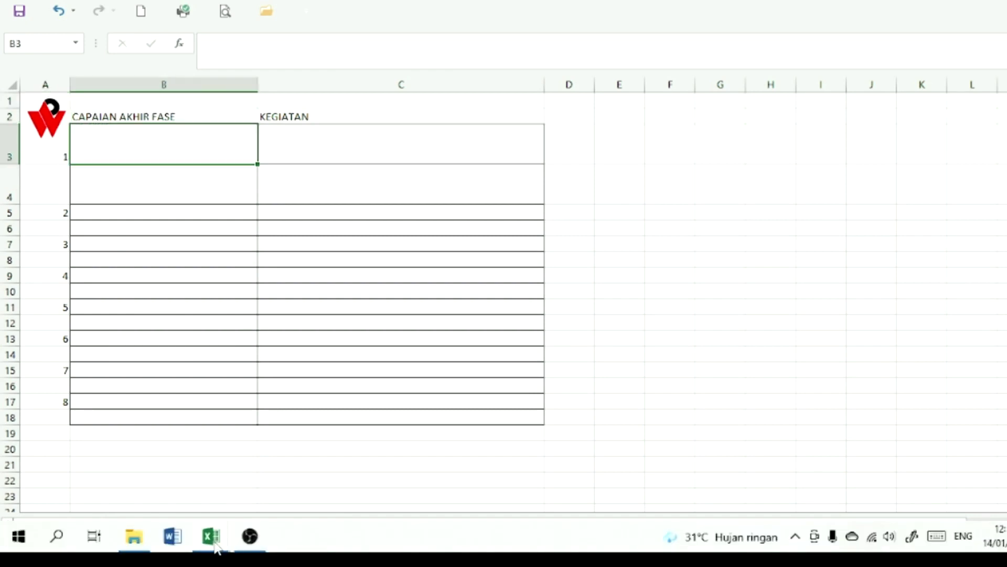
mouse_move(216, 546)
left_click(275, 472)
left_click(207, 536)
left_click(276, 467)
left_click(208, 538)
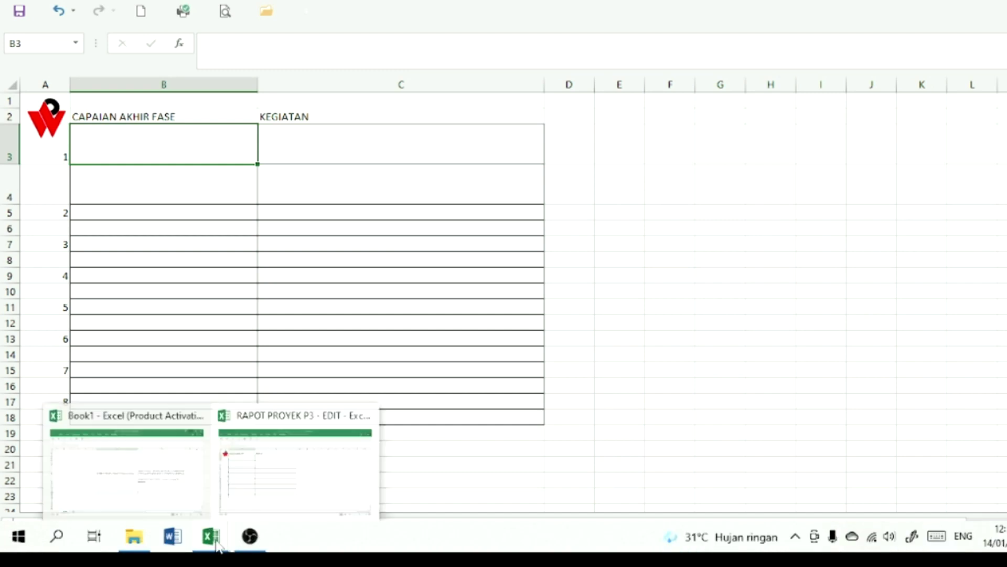
left_click(168, 494)
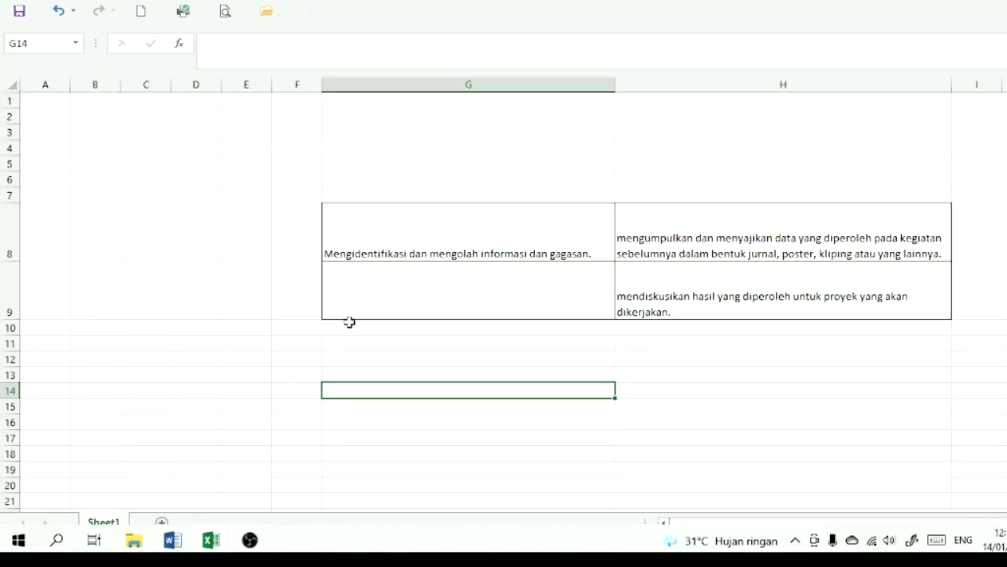
left_click(389, 276)
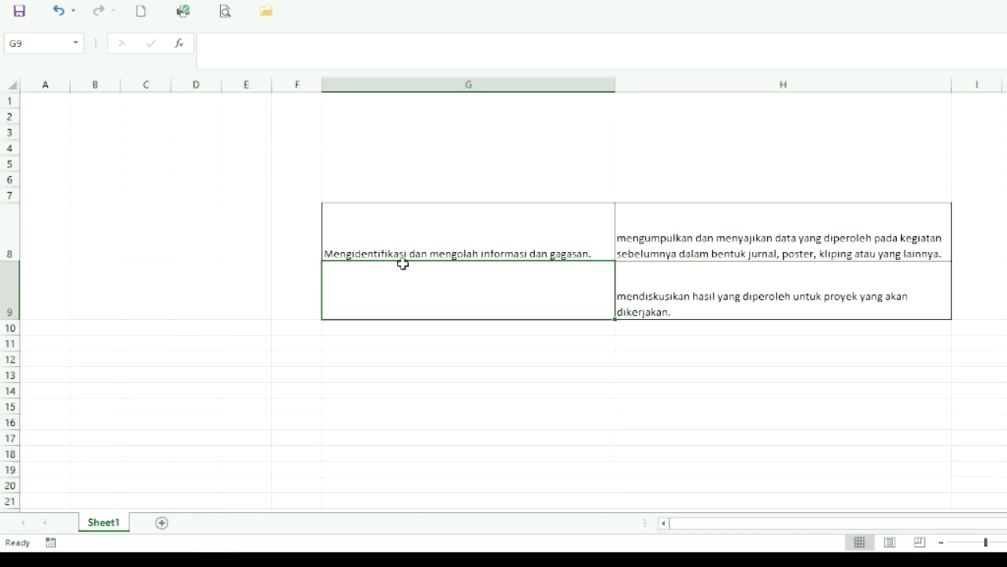
left_click(403, 240)
triple_click(490, 45)
key("ctrl+c")
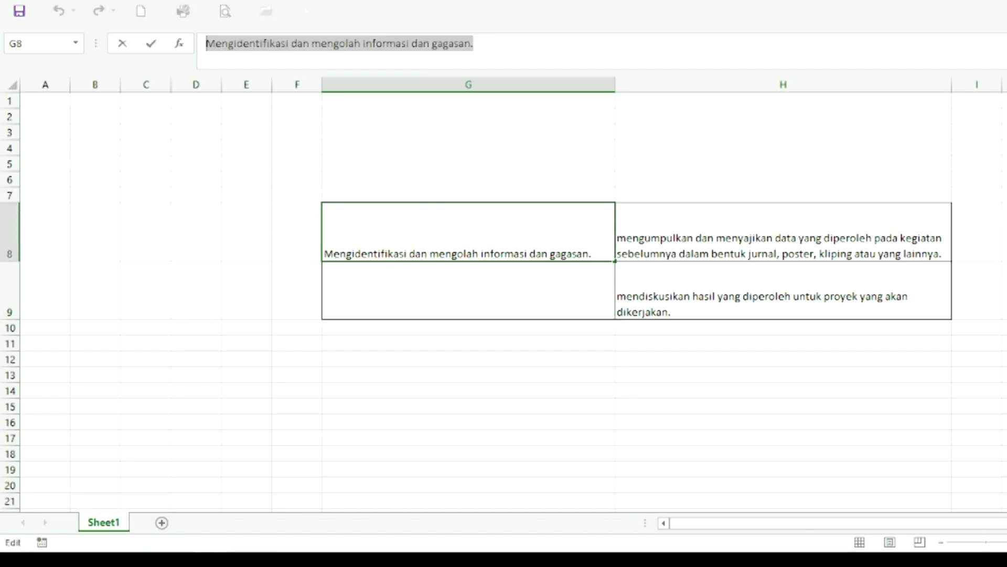
- Switch back to the RAPOT PROYEK P3 - EDIT workbook and paste the copied phase achievement text into B3
key("alt+Tab")
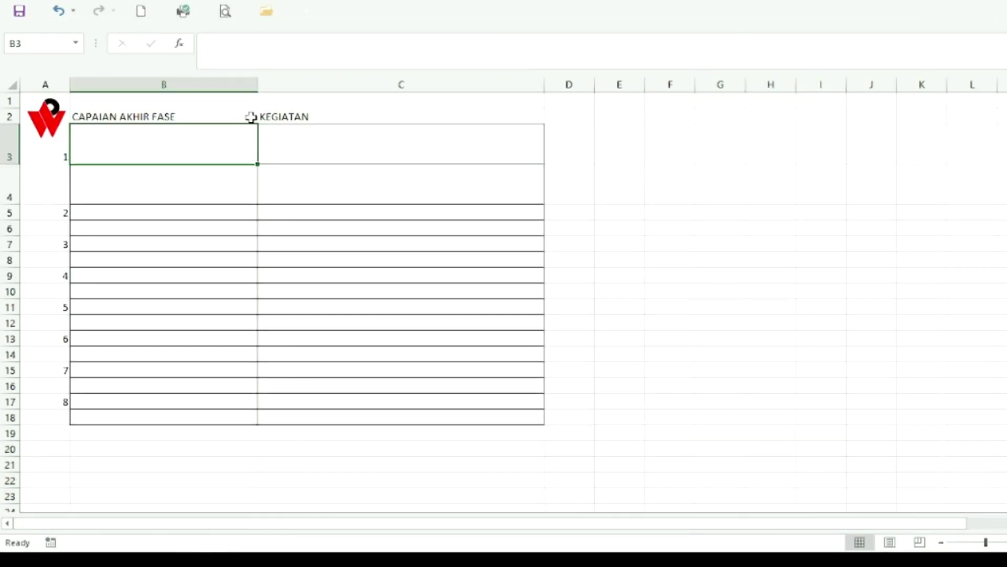
left_click(224, 50)
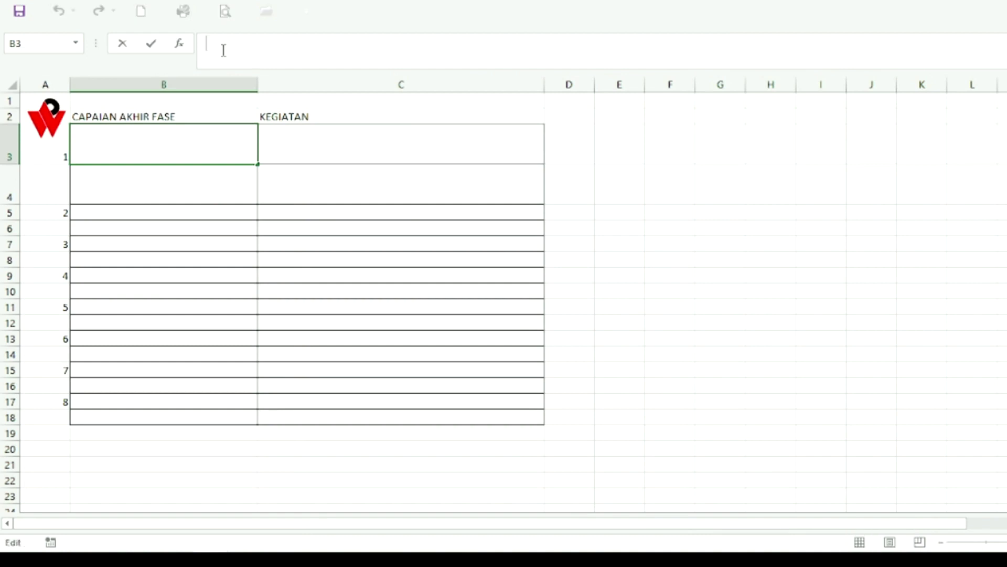
key("ctrl+v")
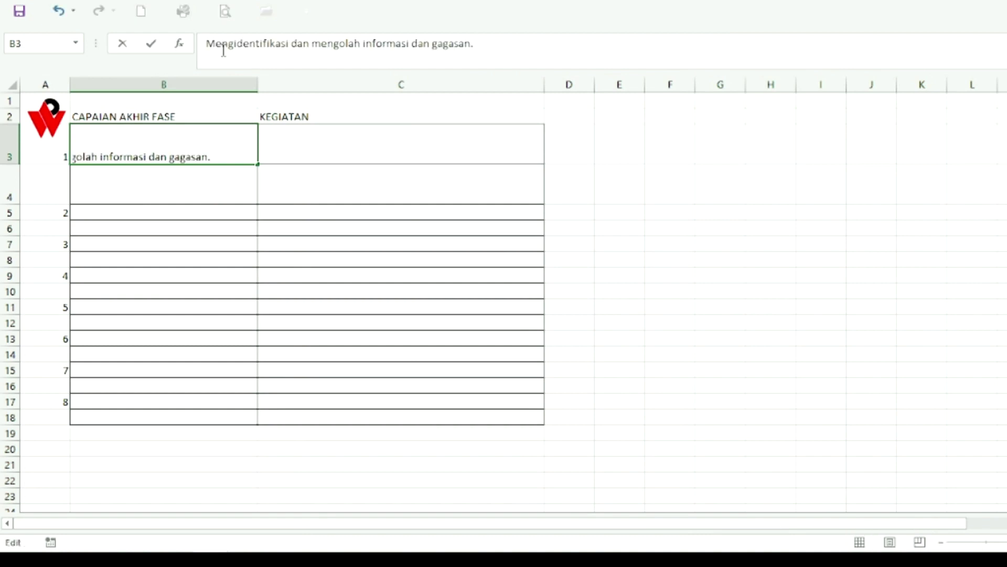
left_click(351, 152)
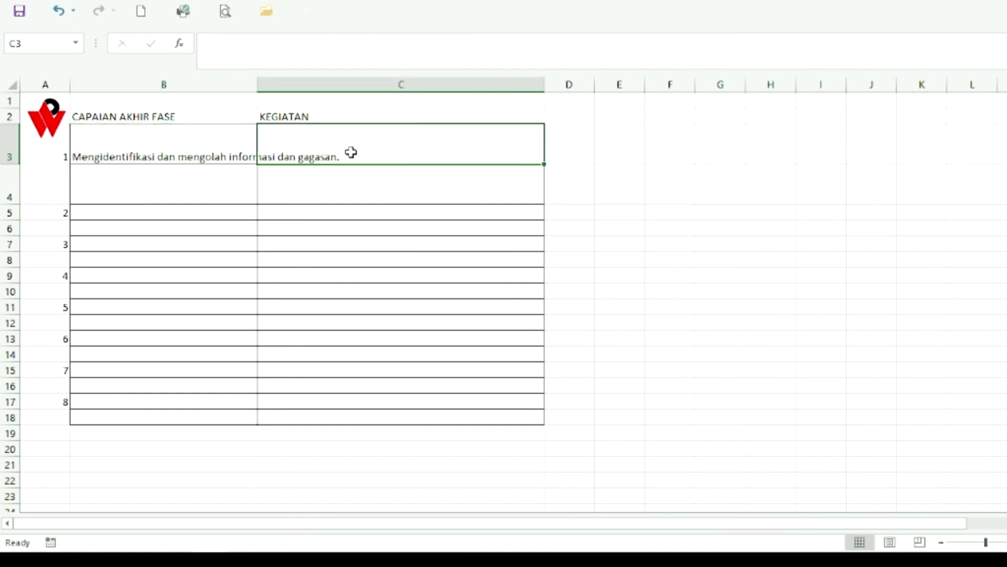
- Wrap the text in cell B3 under CAPAIAN AKHIR FASE
left_click(221, 154)
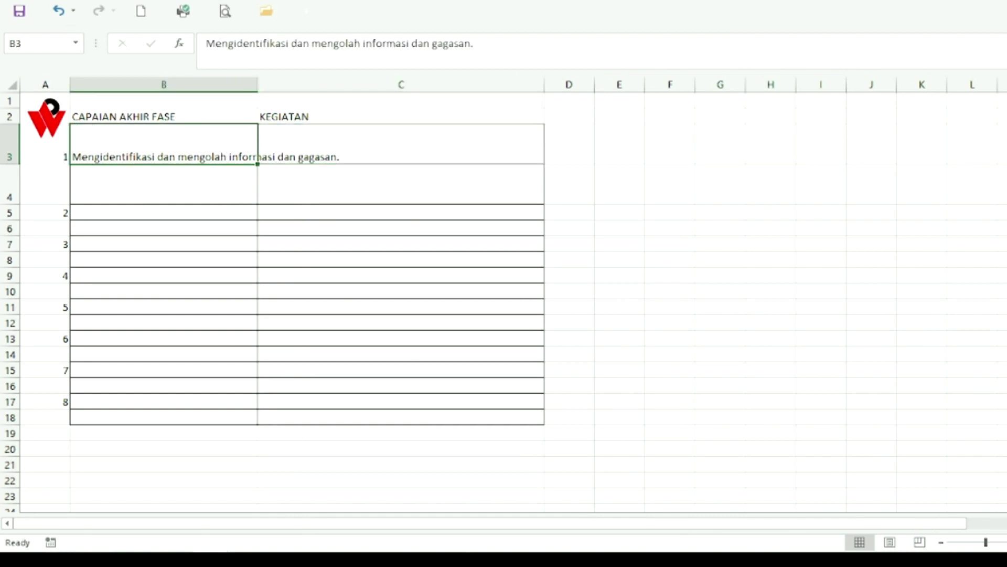
left_click(63, 1)
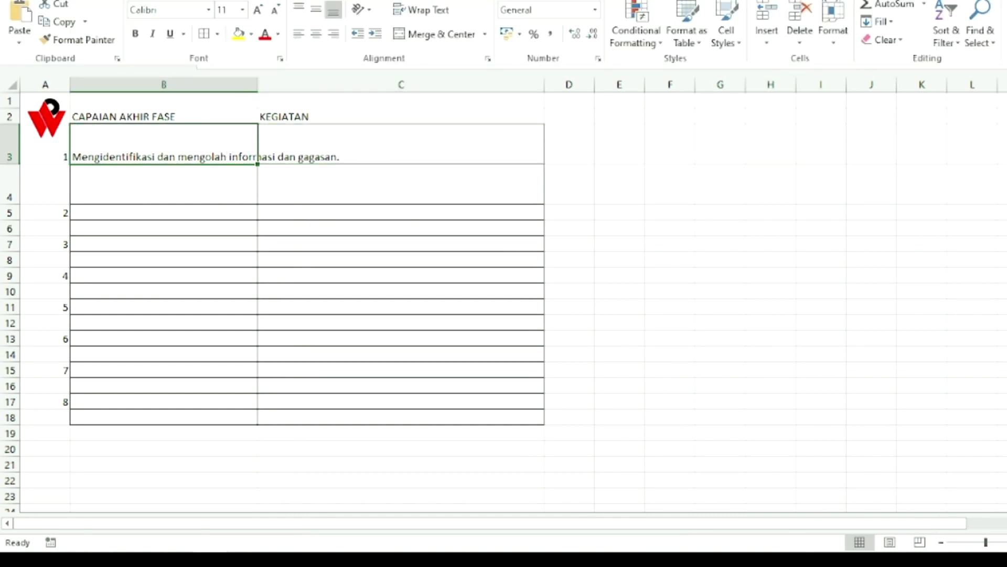
left_click(415, 12)
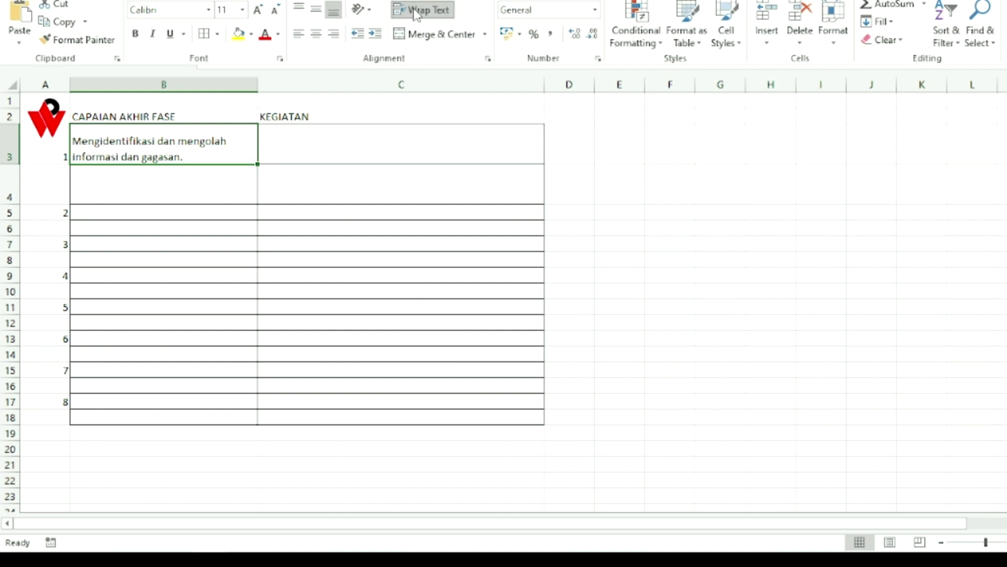
- Copy the two activity descriptions from H8:H9 of Book1 into C3:C4 under KEGIATAN
left_click(290, 148)
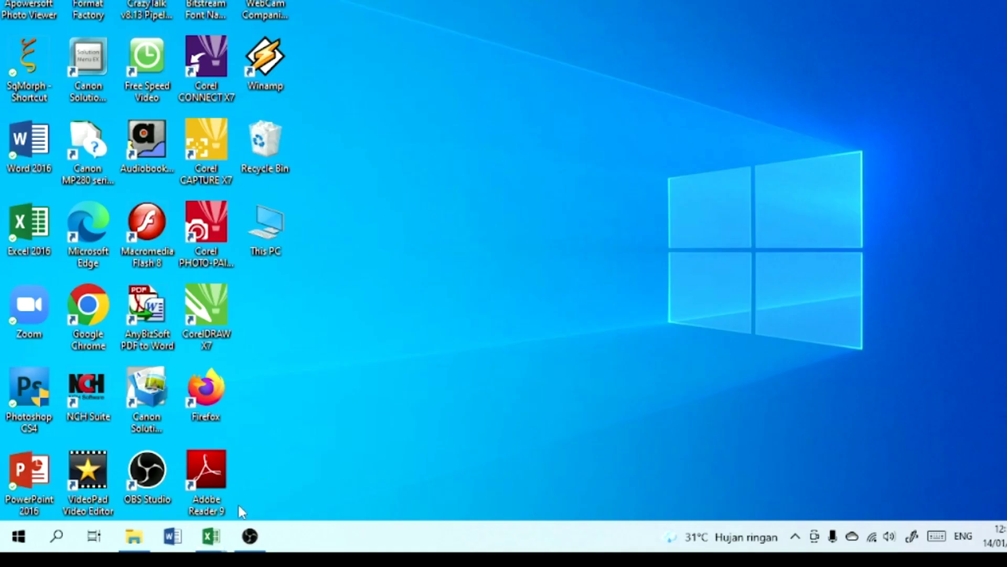
mouse_move(211, 536)
left_click(288, 451)
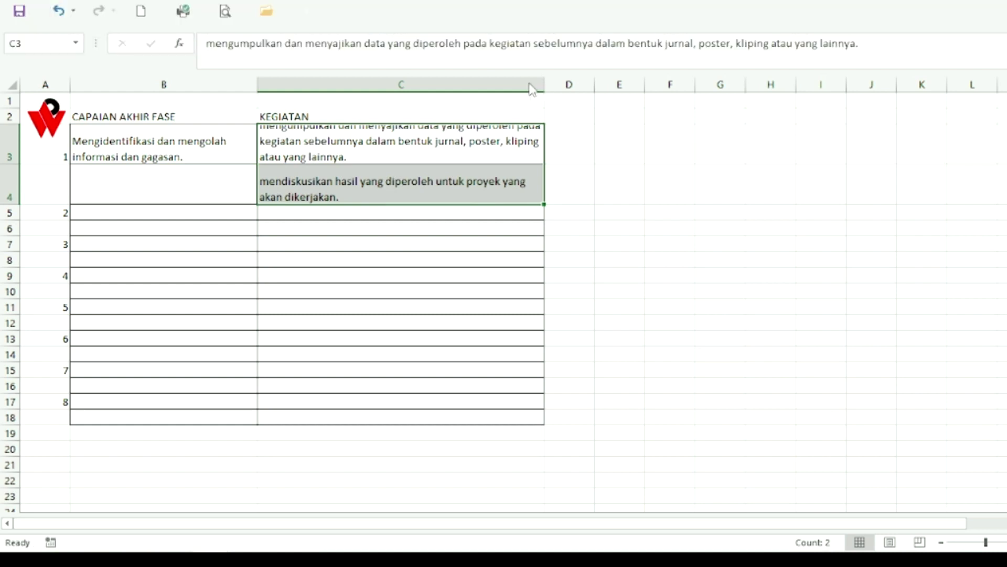
- Widen the KEGIATAN column and increase the height of row 3 to fit the activity text
left_click_drag(544, 83, 588, 82)
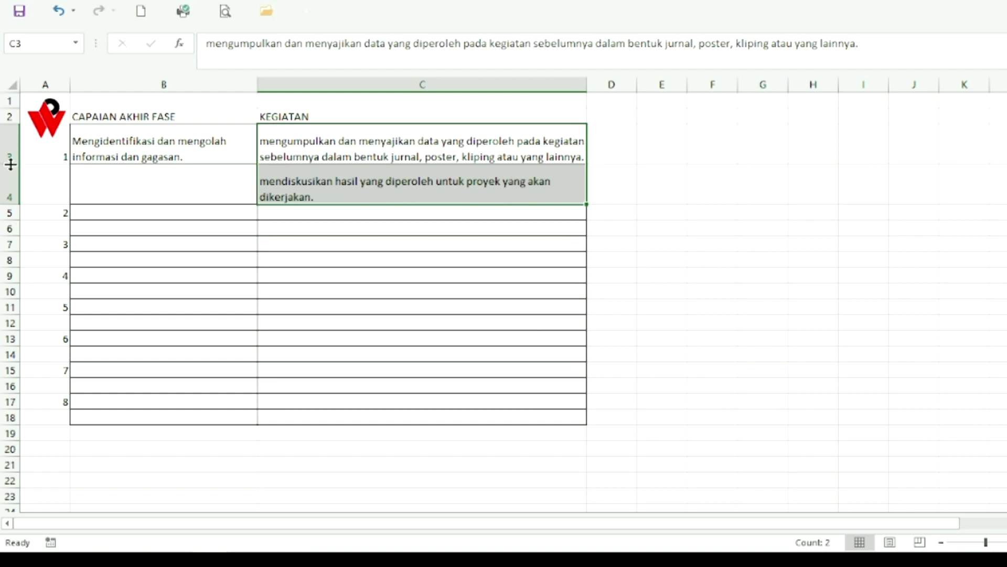
left_click_drag(11, 163, 12, 198)
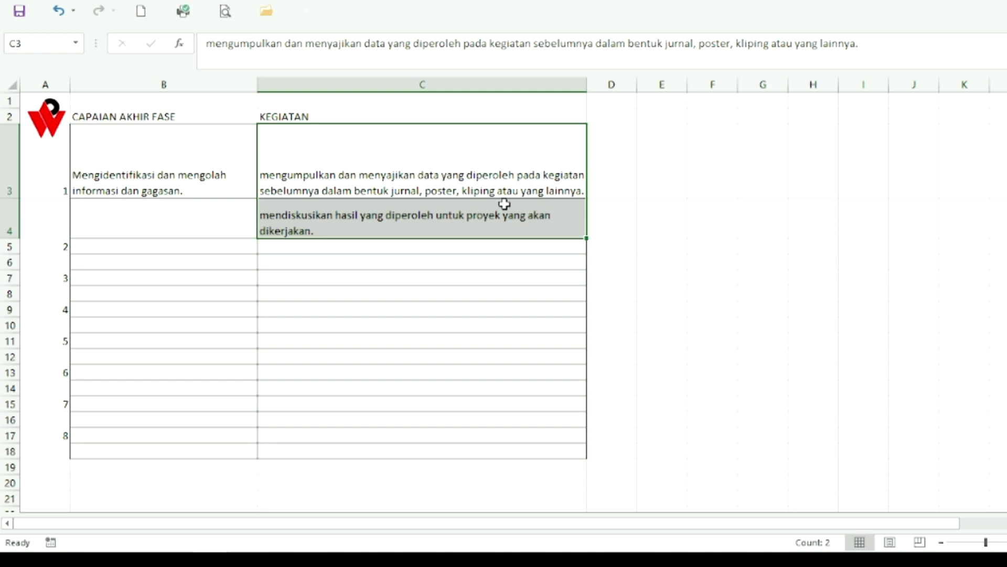
- Enter "Capaian Akhir Fase 2" in B5 as the second phase achievement
left_click(147, 244)
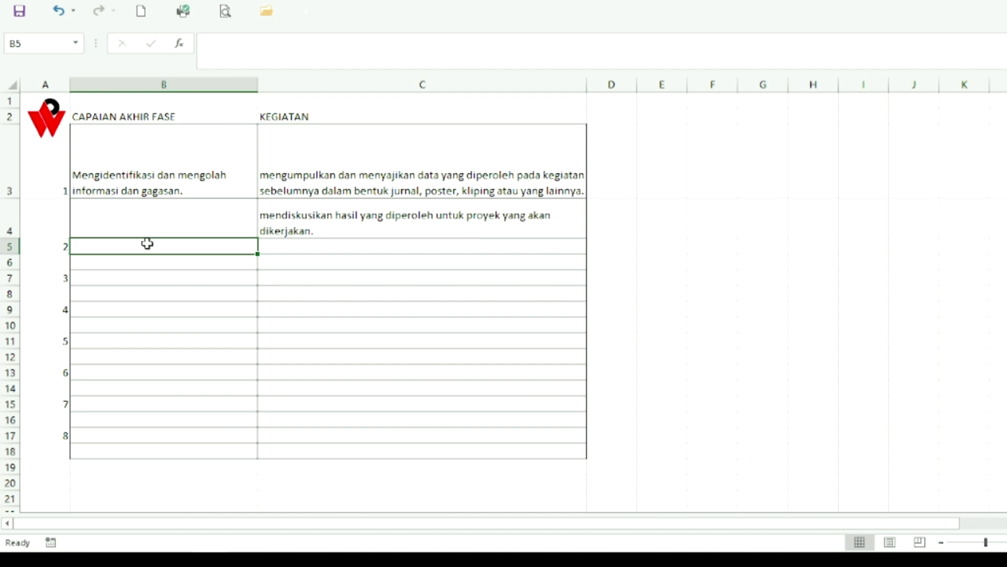
type("Capaian Akhir Fase 2")
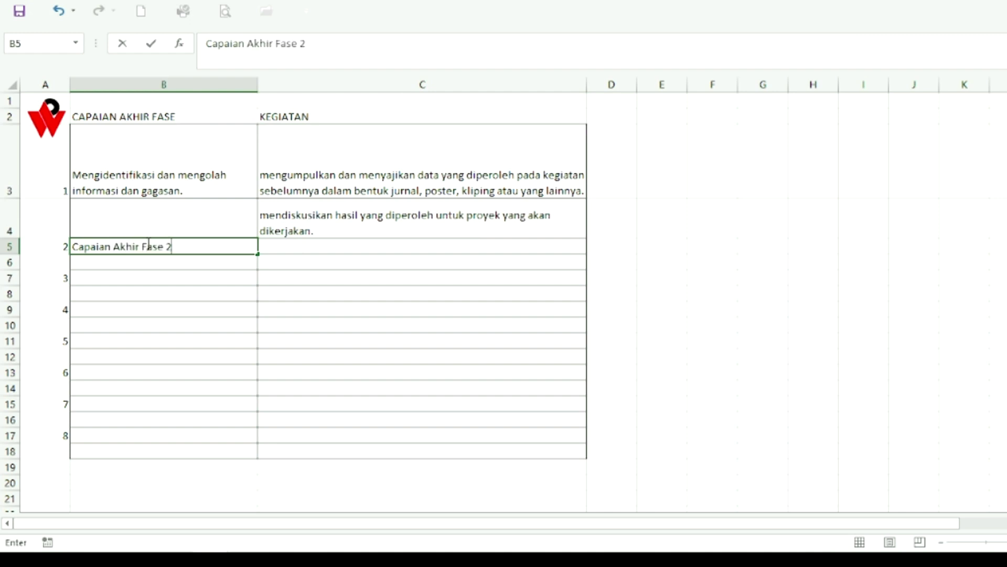
left_click(325, 246)
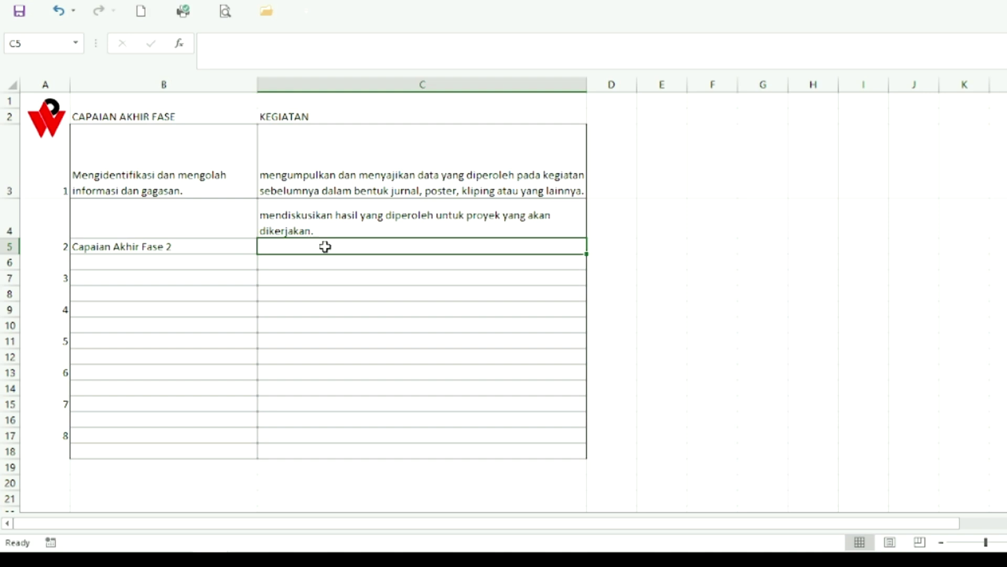
- Enter "kegiatan 3" in C5 and "kegiatan 4" in C6 as the activities of the second phase achievement
type("k")
key("BackSpace")
type("k")
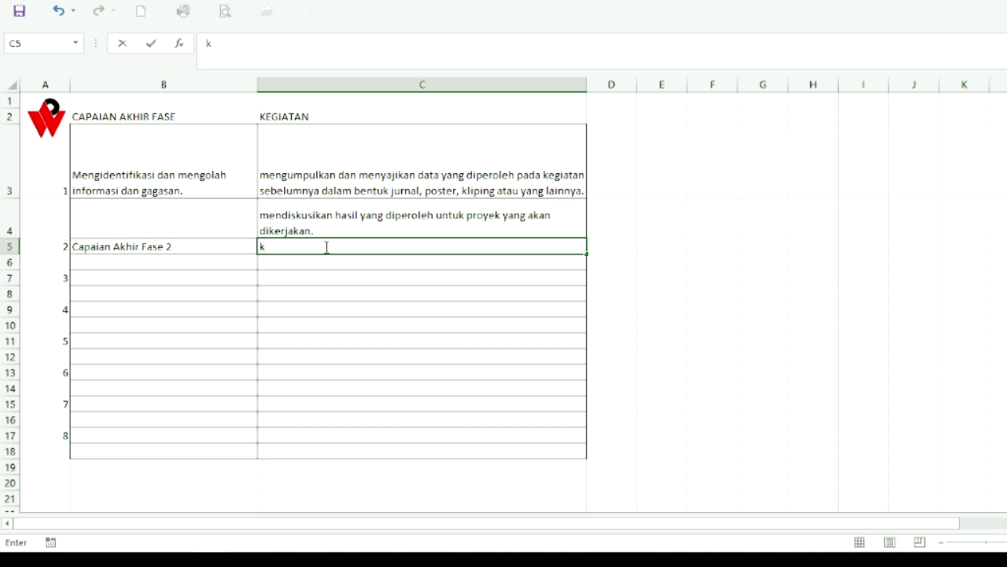
type("egiatan 3 dan")
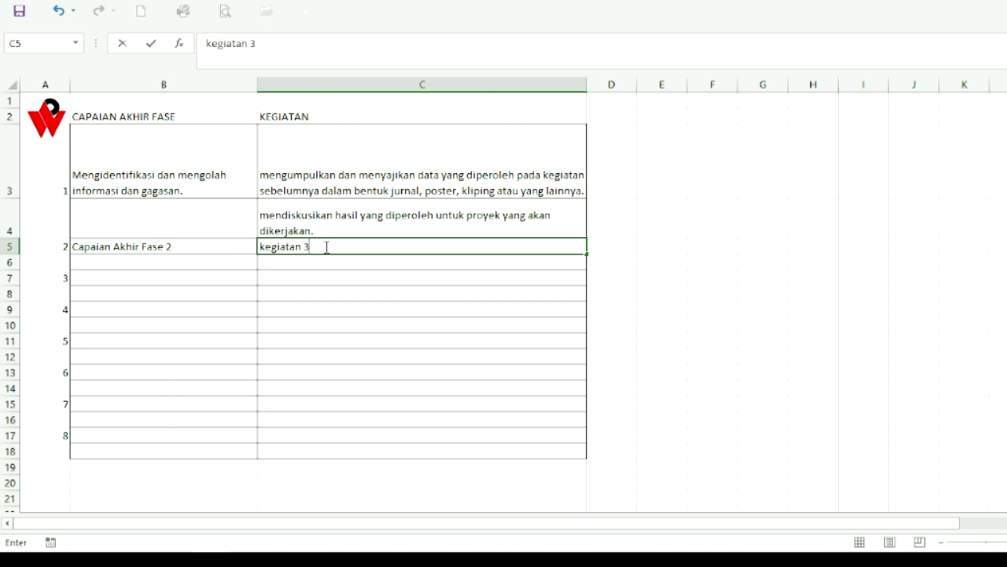
key("BackSpace")
key("BackSpace")
key("BackSpace")
key("BackSpace")
key("Return")
type("k")
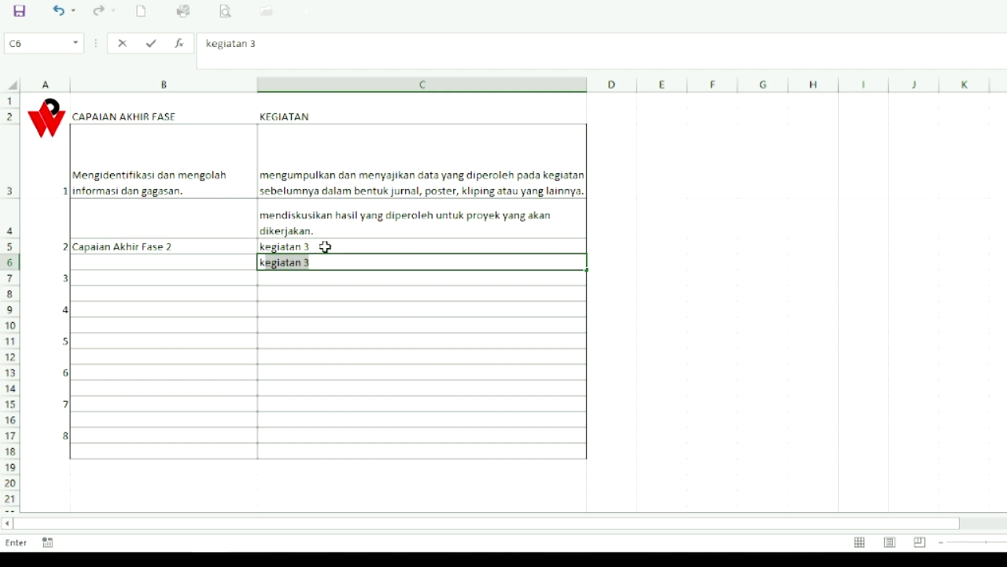
type("egiatan 4")
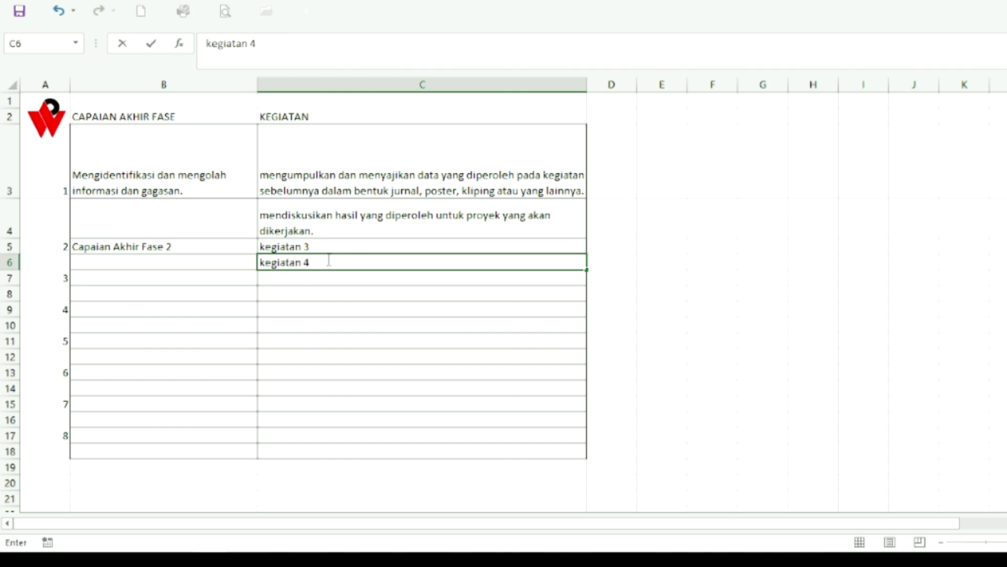
left_click(652, 265)
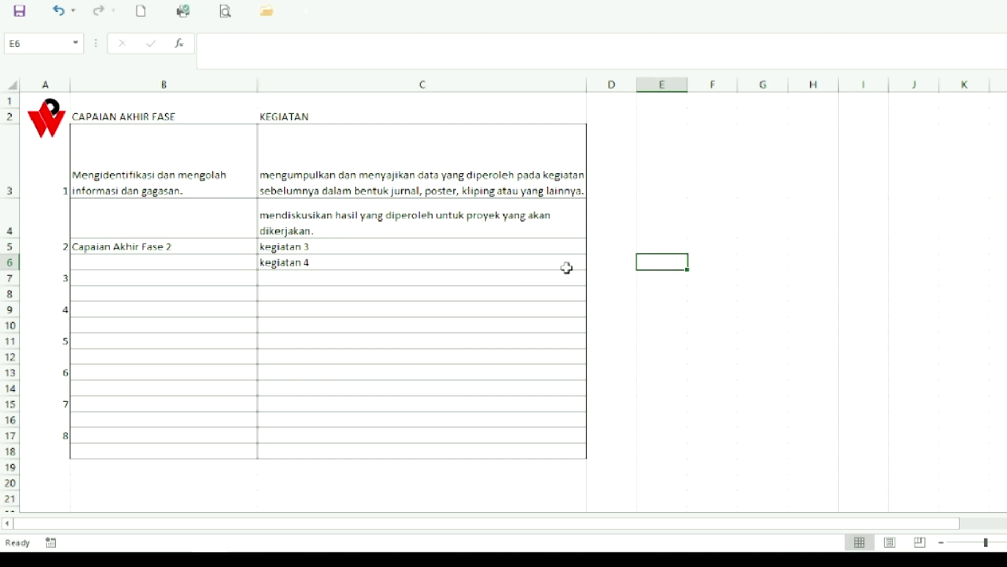
- Extend the activity series from C5:C6 down to C18, ending at kegiatan 16
left_click(351, 245)
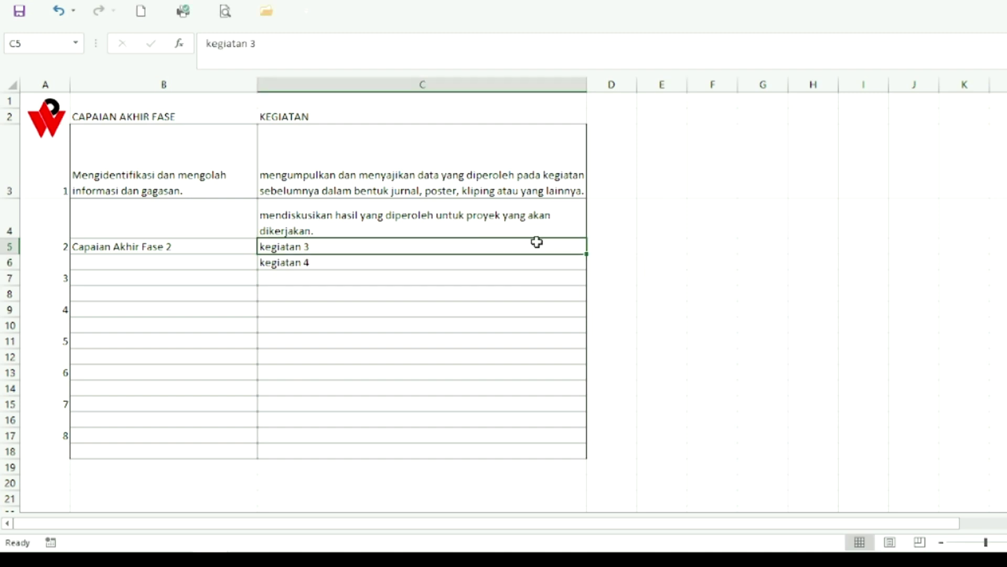
left_click_drag(537, 244, 546, 262)
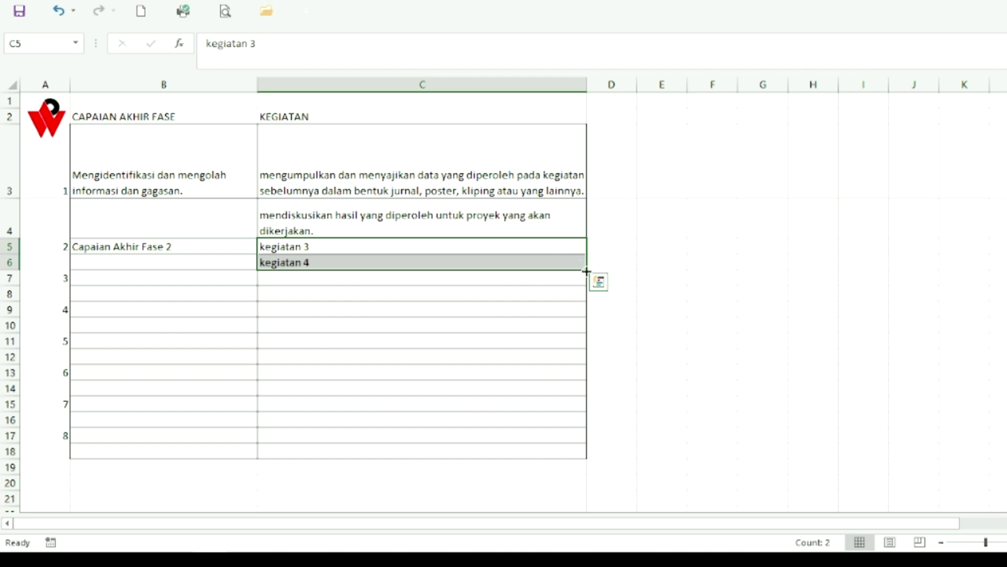
left_click_drag(586, 271, 589, 456)
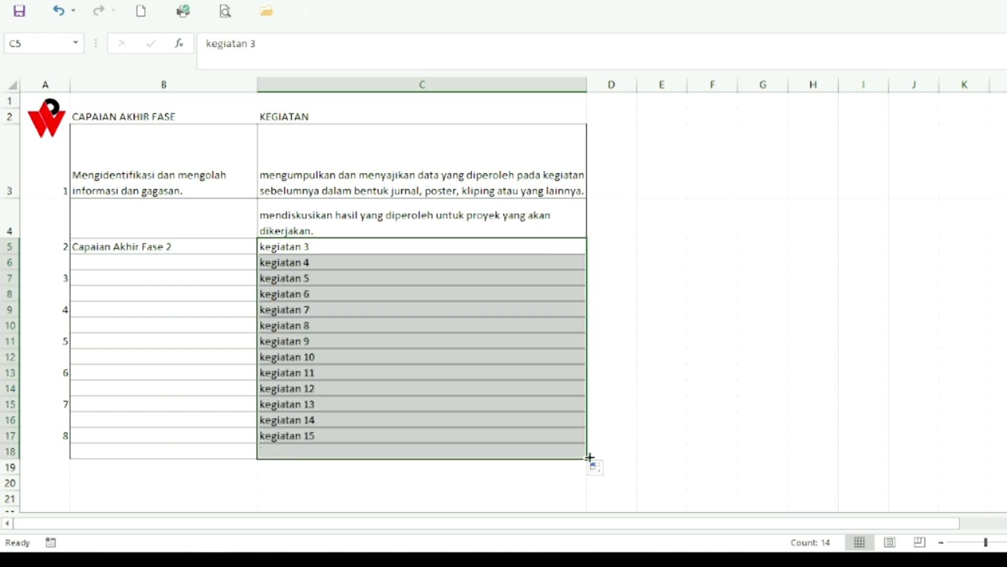
- Copy the second phase achievement from B5 to B7 and change the copy to "Capaian Akhir Fase 3"
left_click(180, 249)
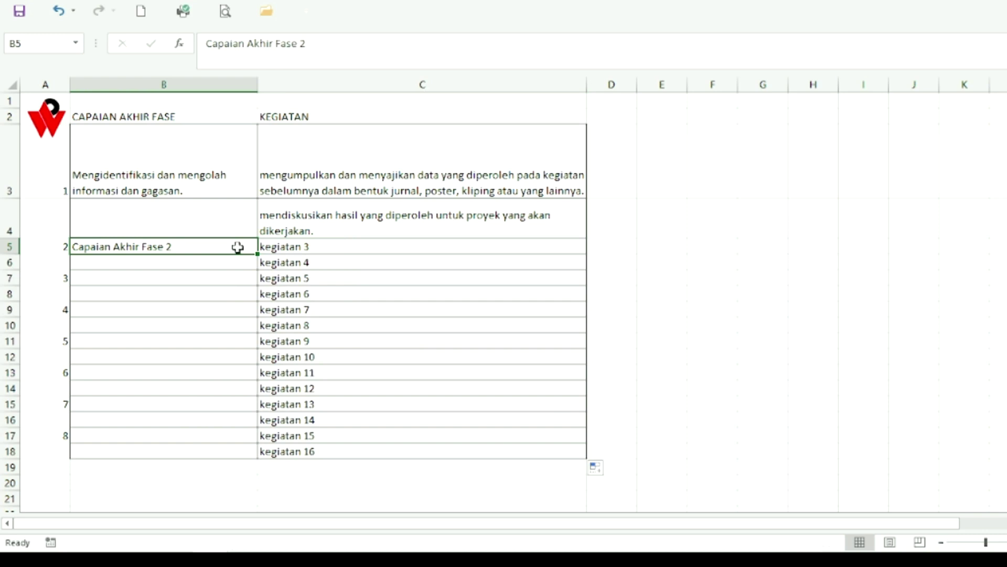
key("ctrl+c")
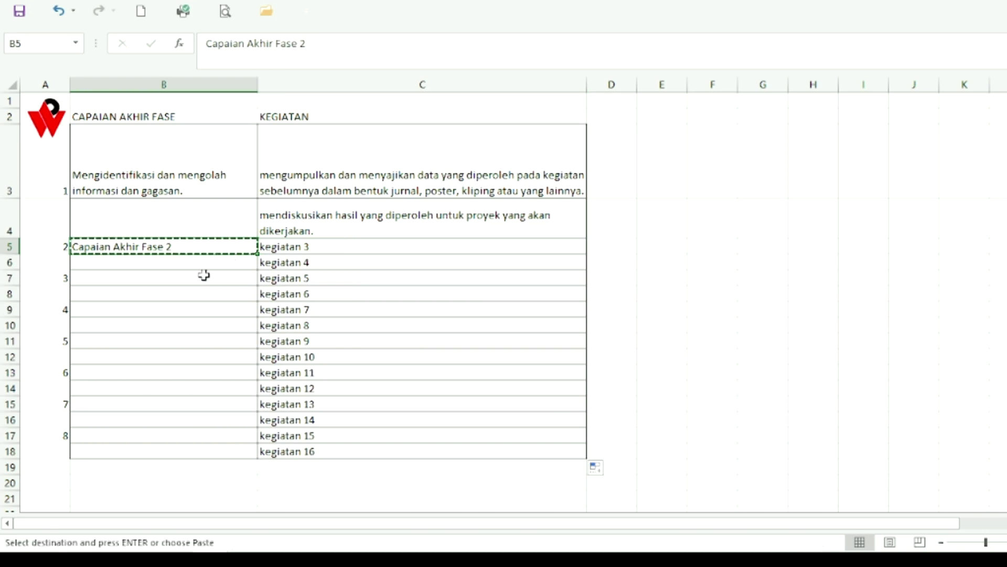
left_click(187, 280)
key("ctrl+v")
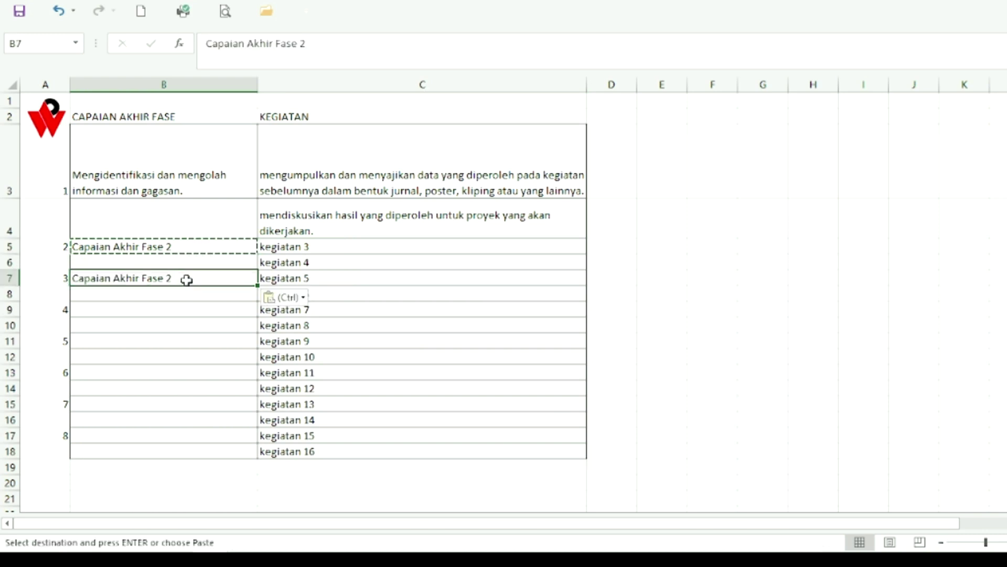
key("Escape")
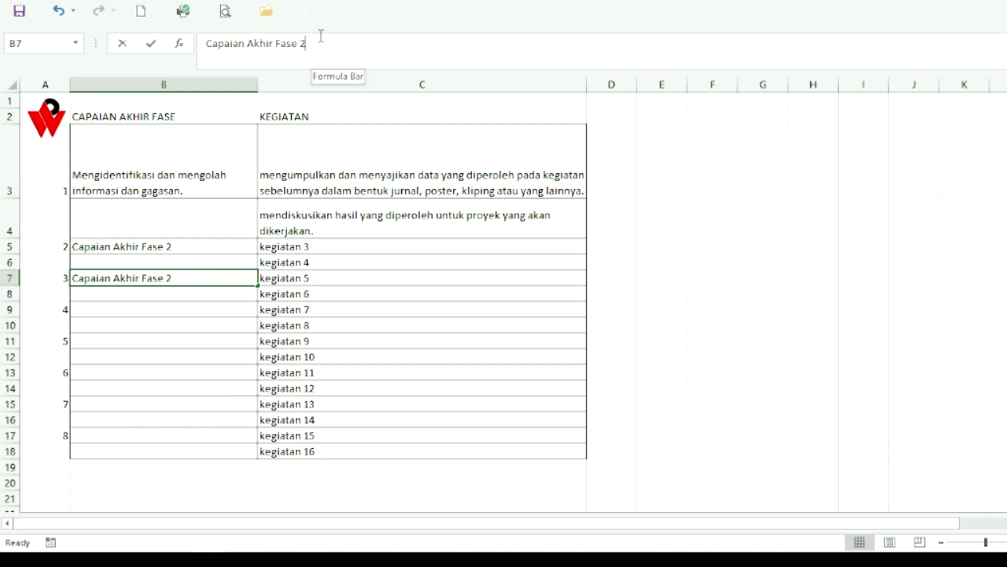
left_click(322, 36)
key("BackSpace")
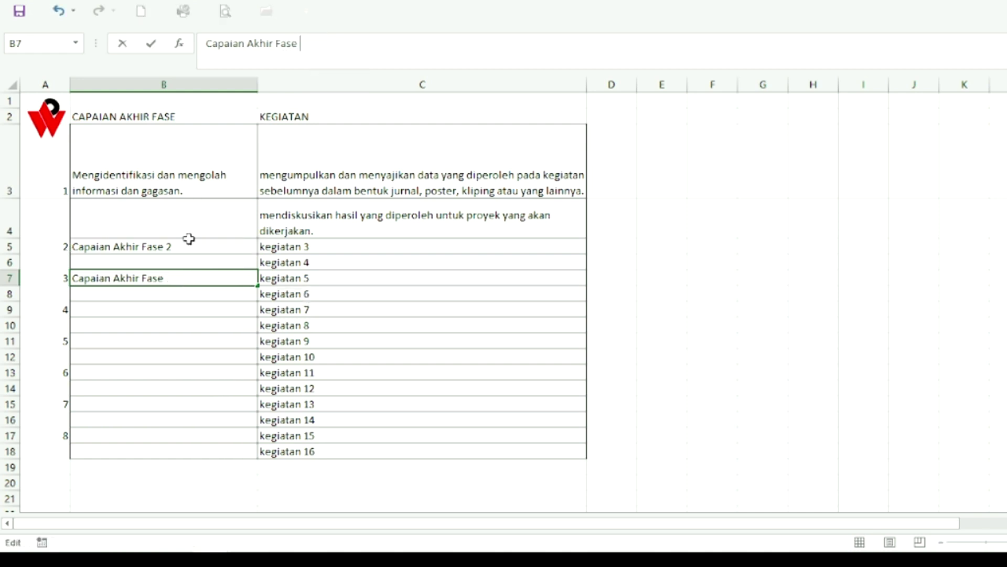
left_click_drag(187, 252, 188, 286)
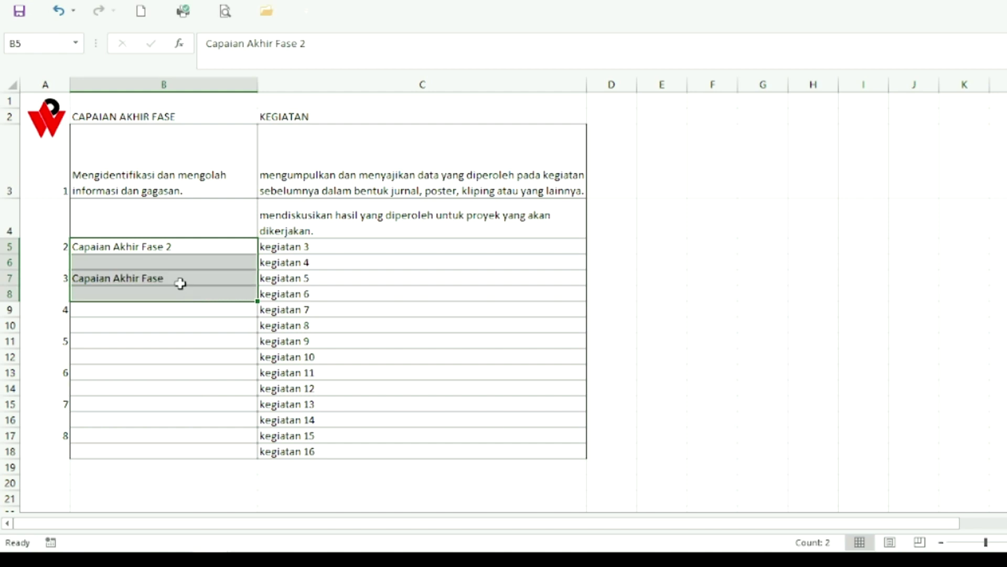
left_click(181, 284)
left_click(315, 43)
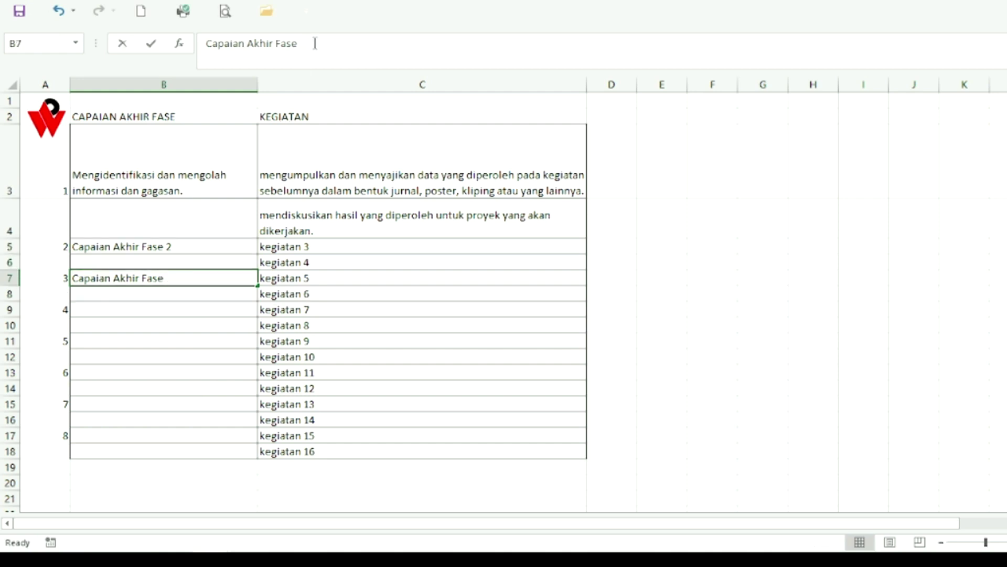
type("3")
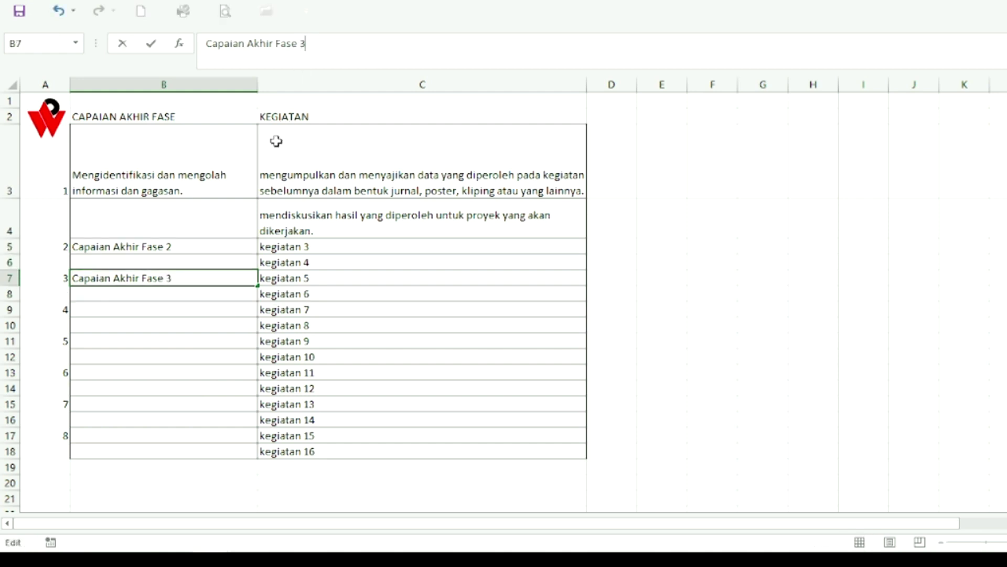
- Extend the phase achievement series from B5:B8 down to B18, ending at Capaian Akhir Fase 8
left_click(198, 249)
left_click_drag(198, 249, 246, 461)
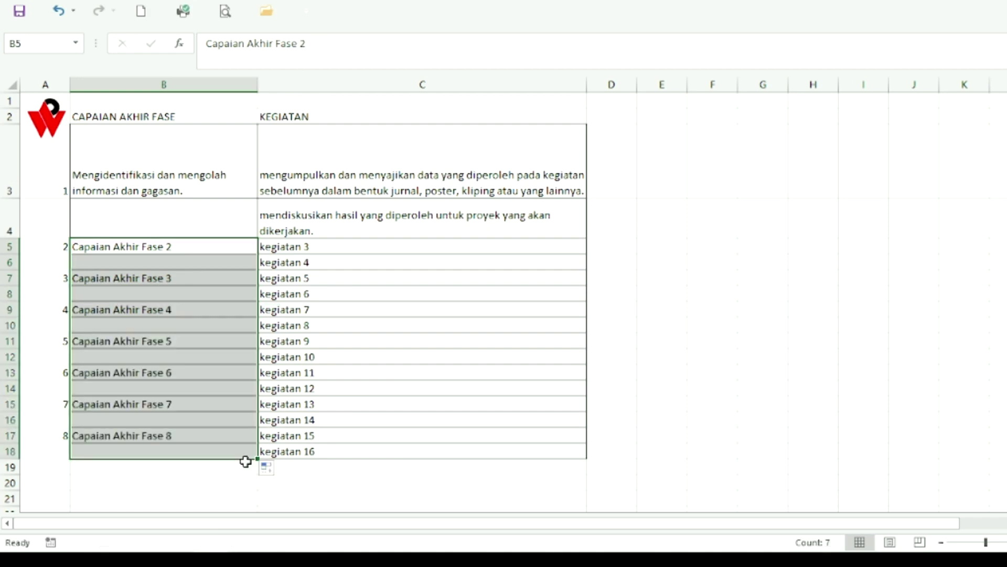
left_click(362, 481)
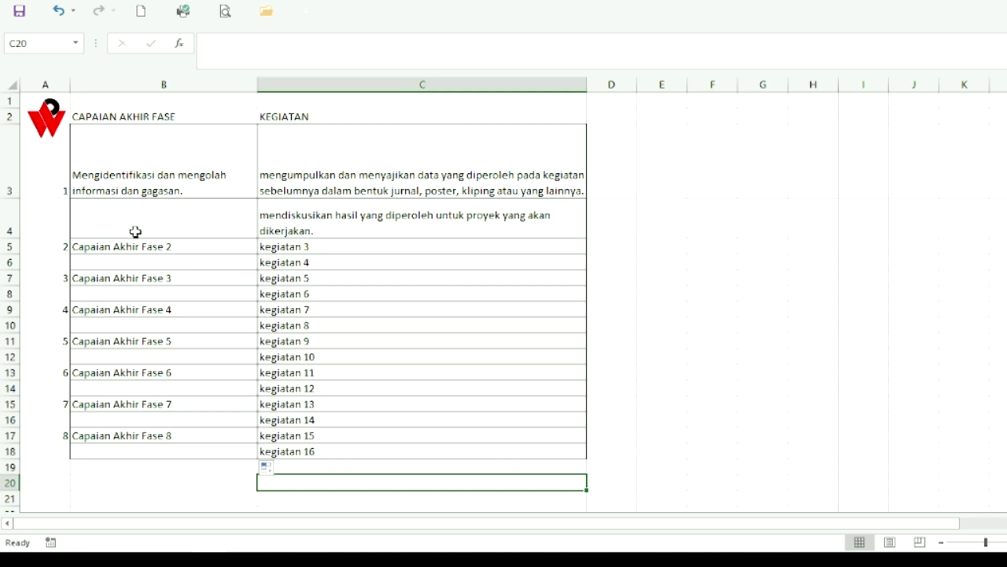
- Open the KEGIATAN 1 assessment sheet from the main menu sheet and examine the V score marks of the first three students
left_click(48, 126)
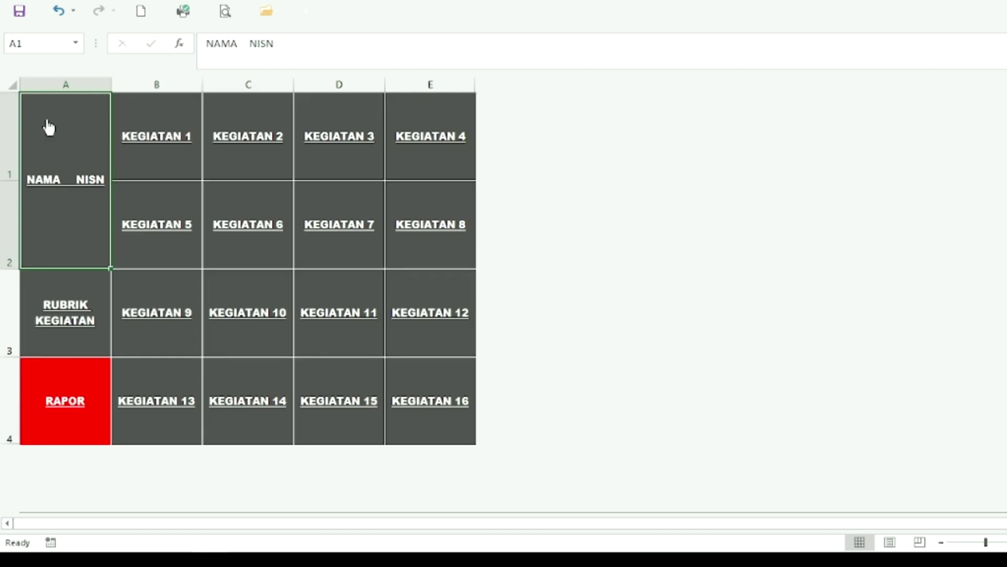
left_click(152, 143)
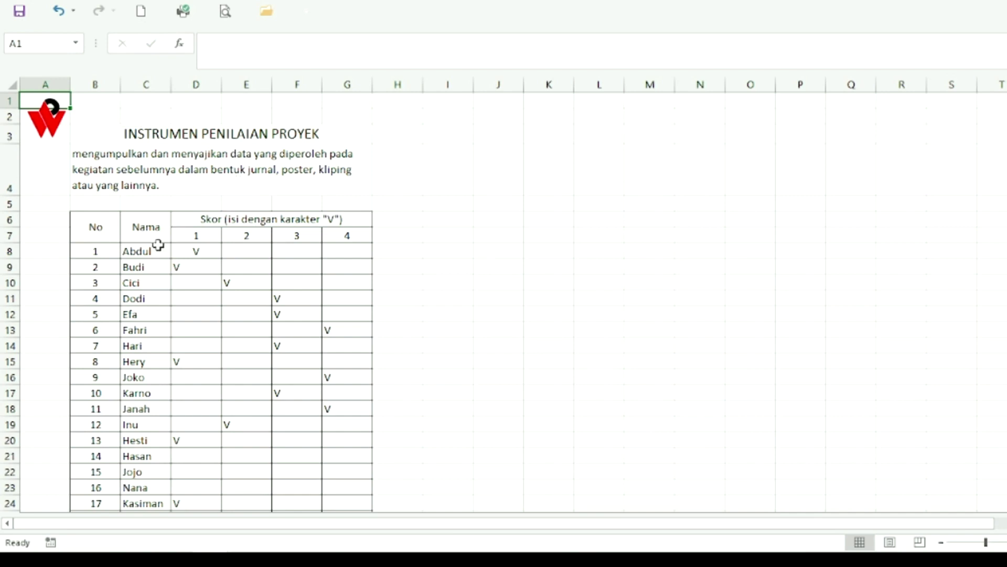
left_click(196, 252)
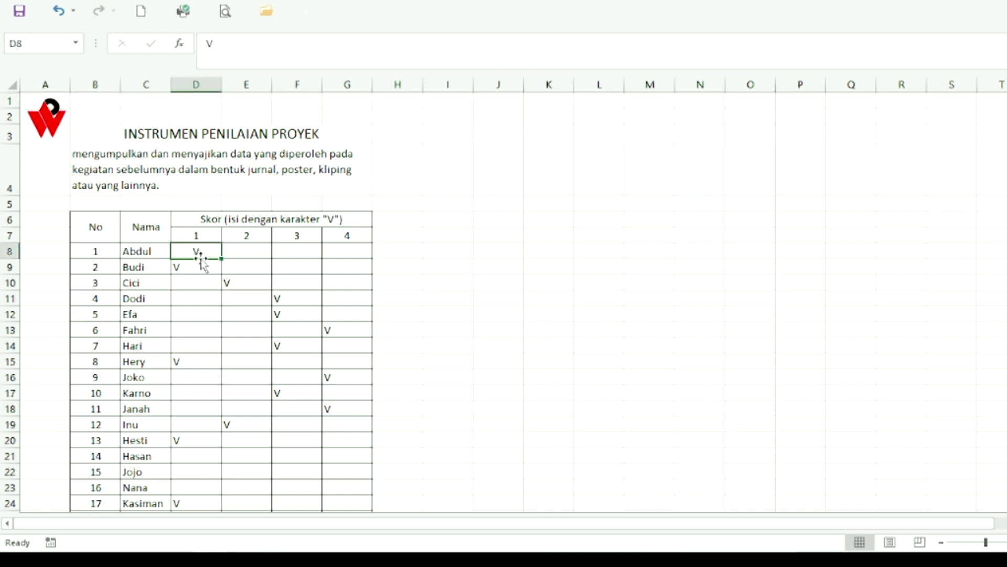
left_click(201, 267)
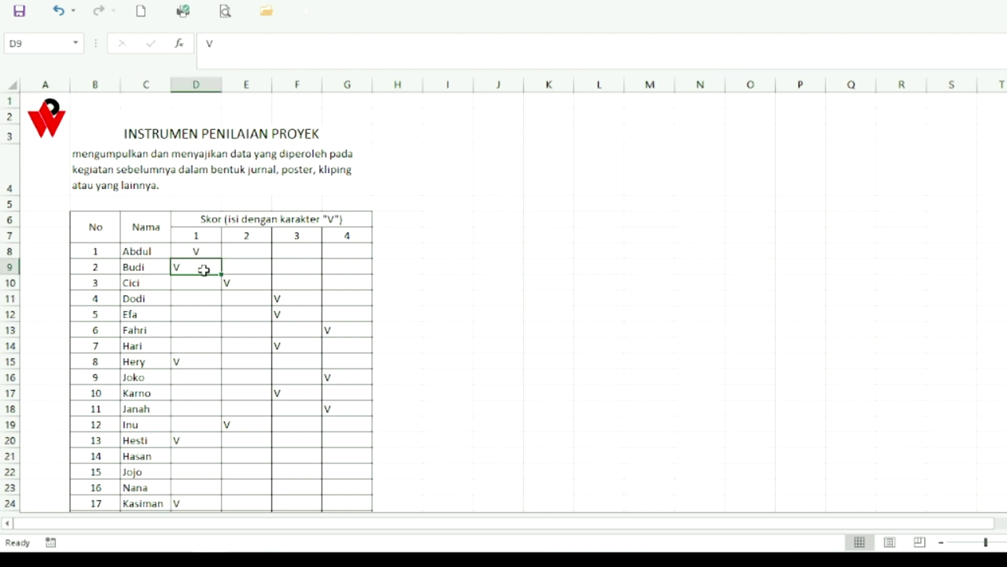
left_click(237, 282)
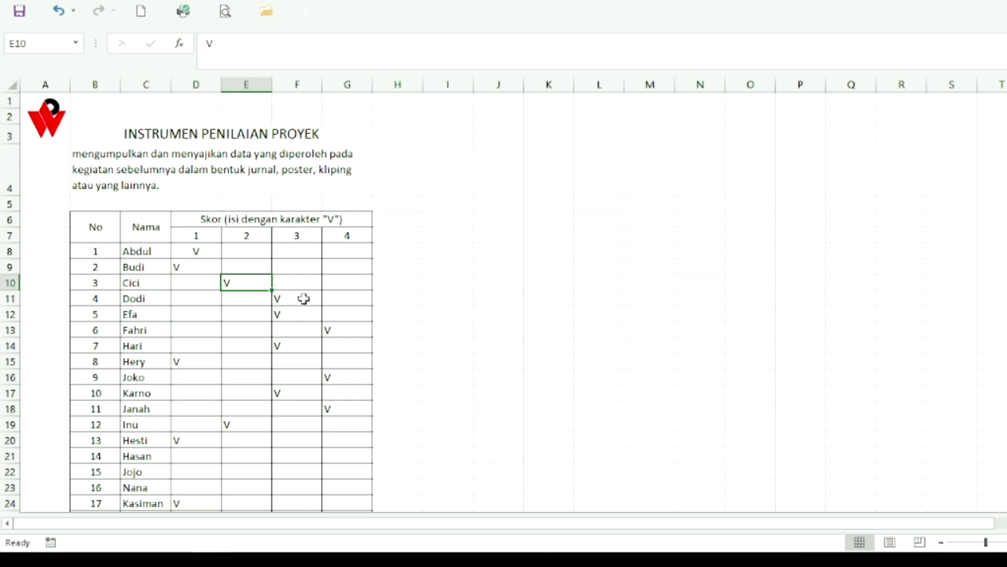
- On the KEGIATAN 2 assessment sheet, move the first student's "V" mark to score 1 in D8
left_click(43, 124)
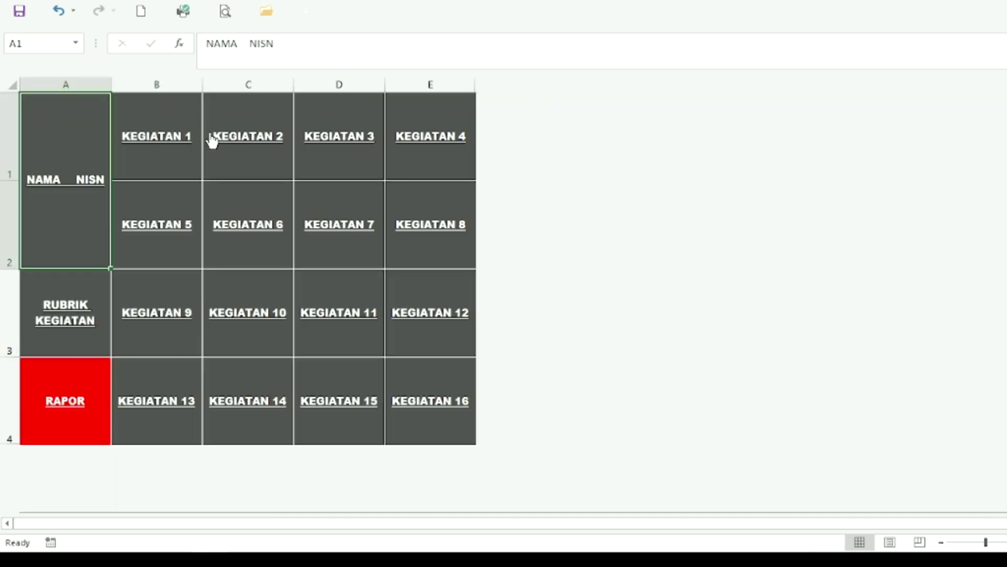
left_click(243, 139)
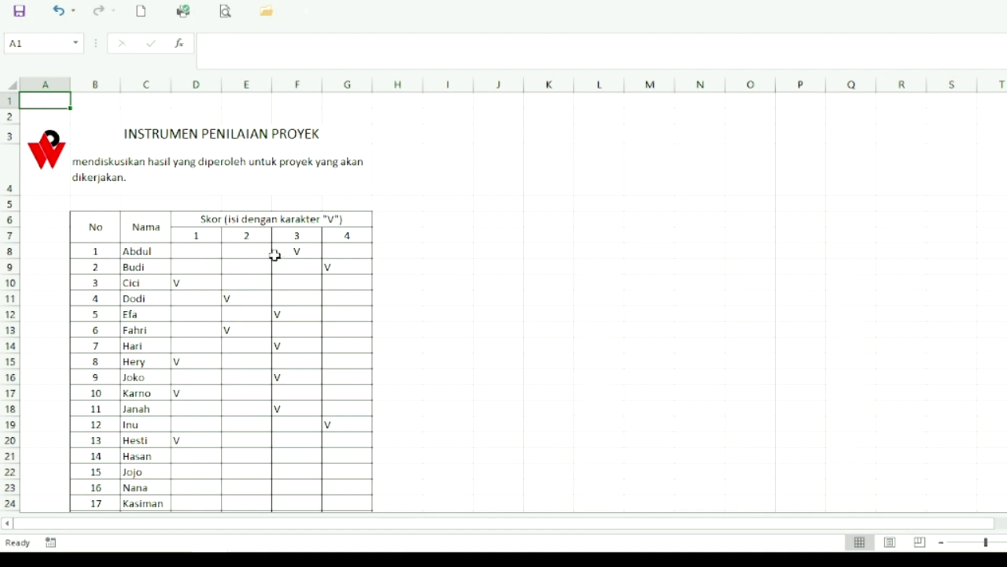
left_click(302, 254)
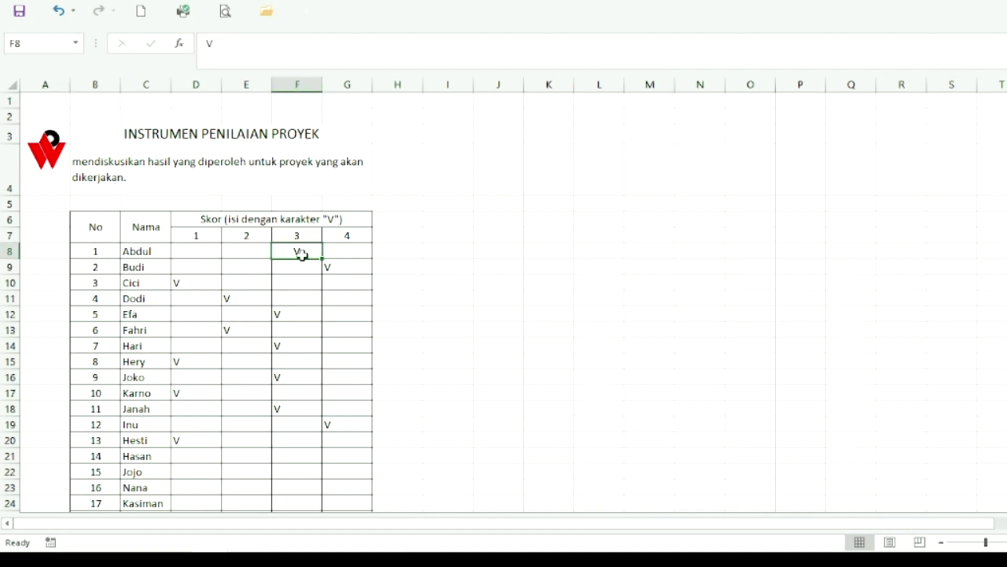
key("BackSpace")
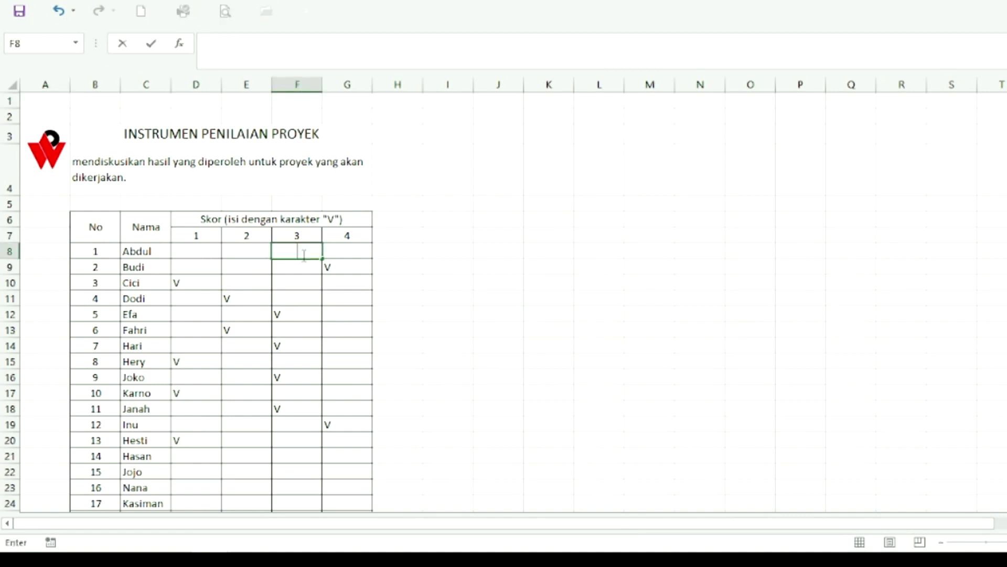
left_click(196, 251)
type("V")
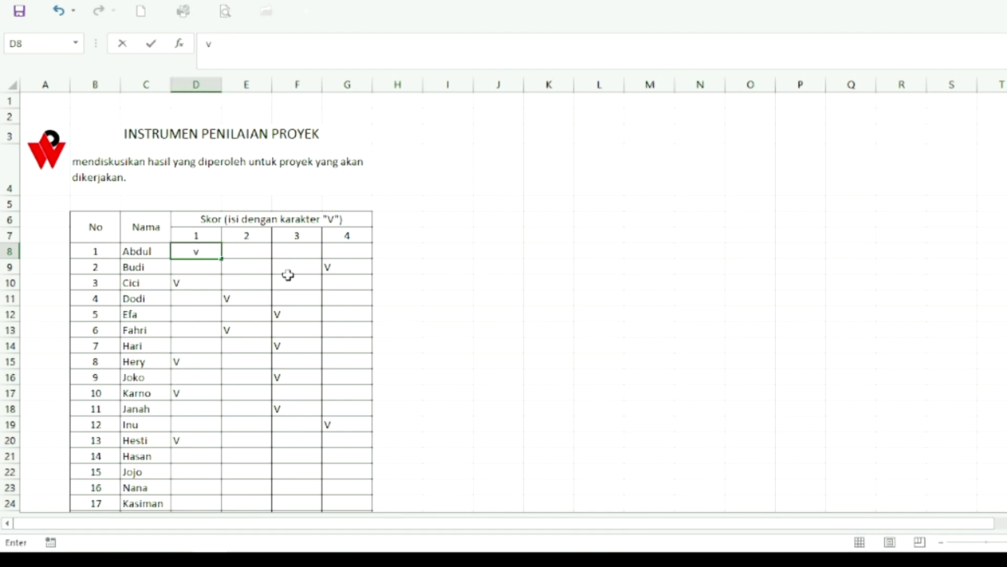
key("BackSpace")
type("V")
left_click(354, 292)
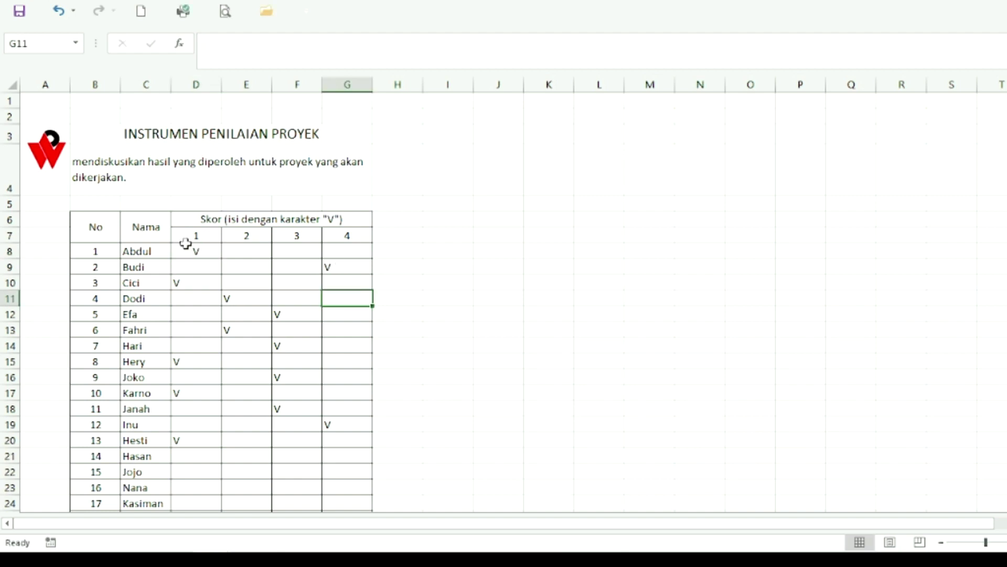
- On the KEGIATAN 3 assessment sheet, move the first student's "V" mark to score 4 in G8
left_click(51, 154)
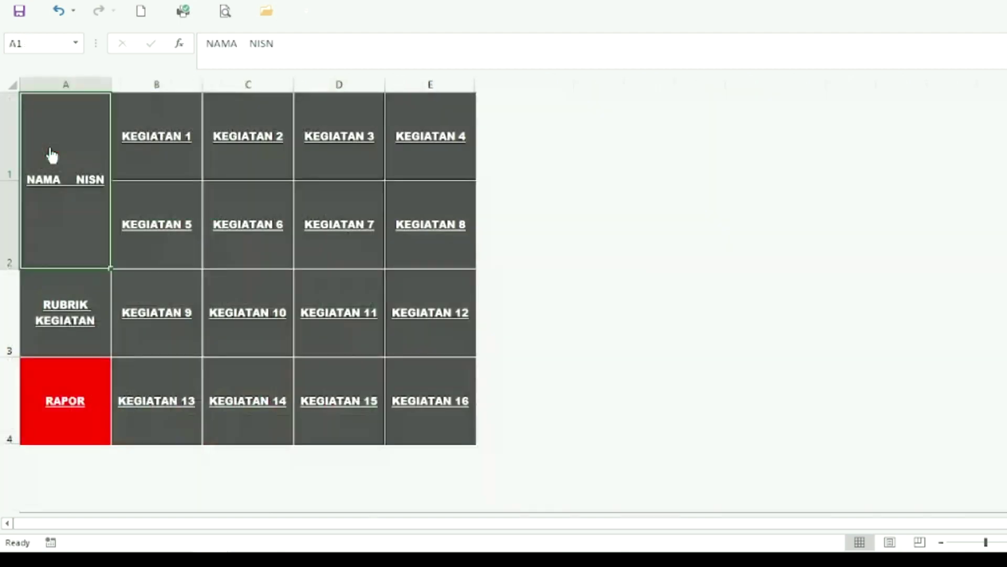
left_click(326, 140)
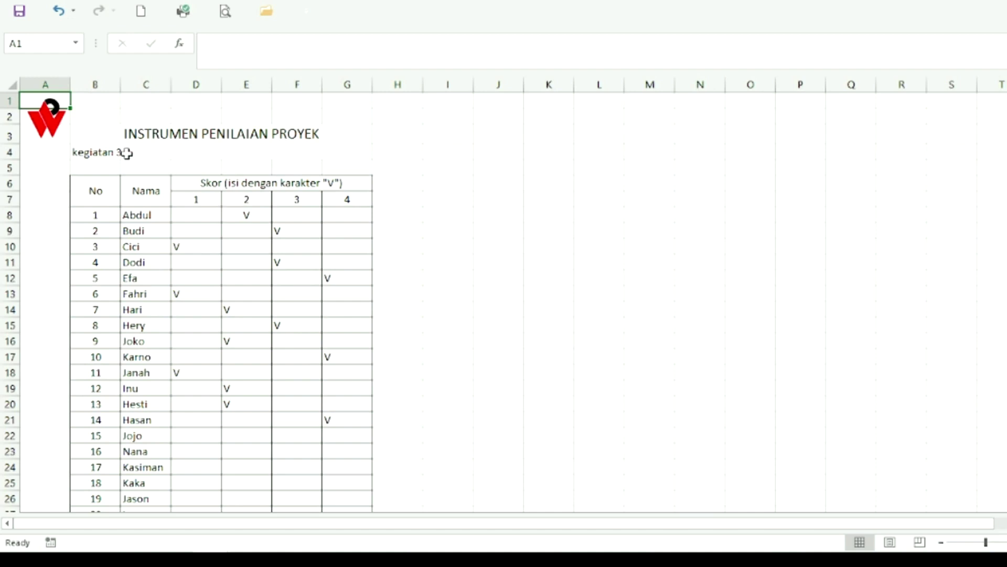
left_click(254, 215)
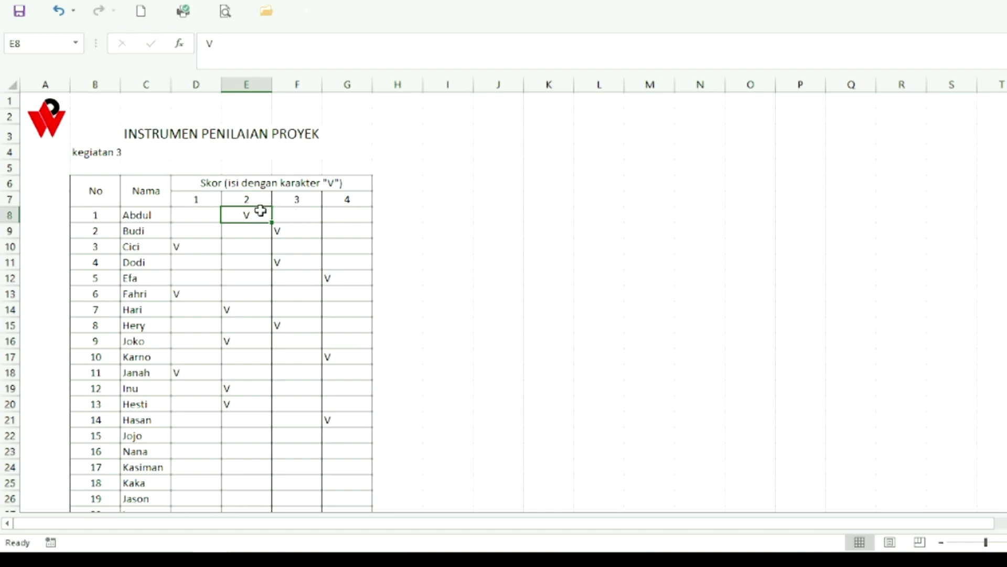
key("Delete")
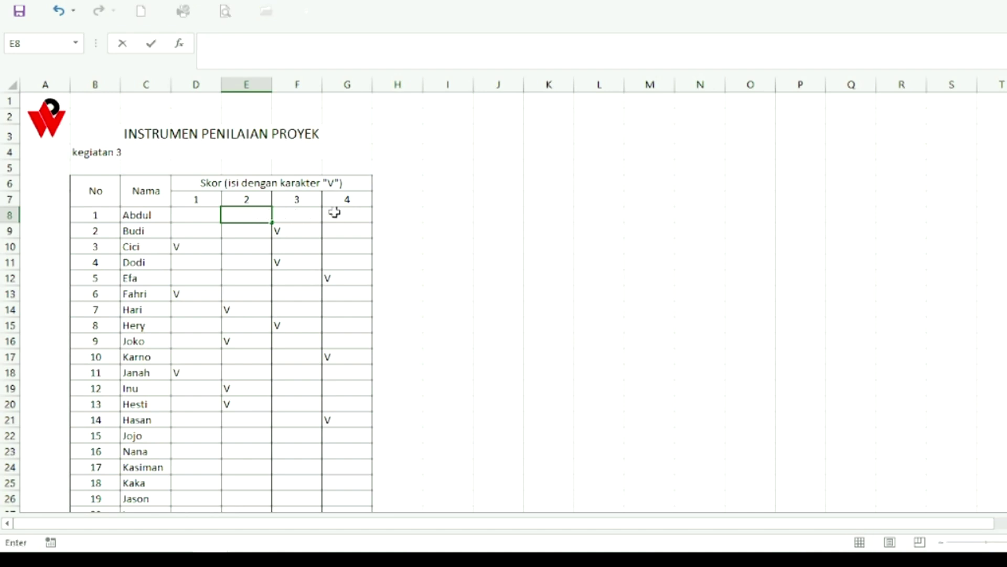
left_click(339, 213)
type("V")
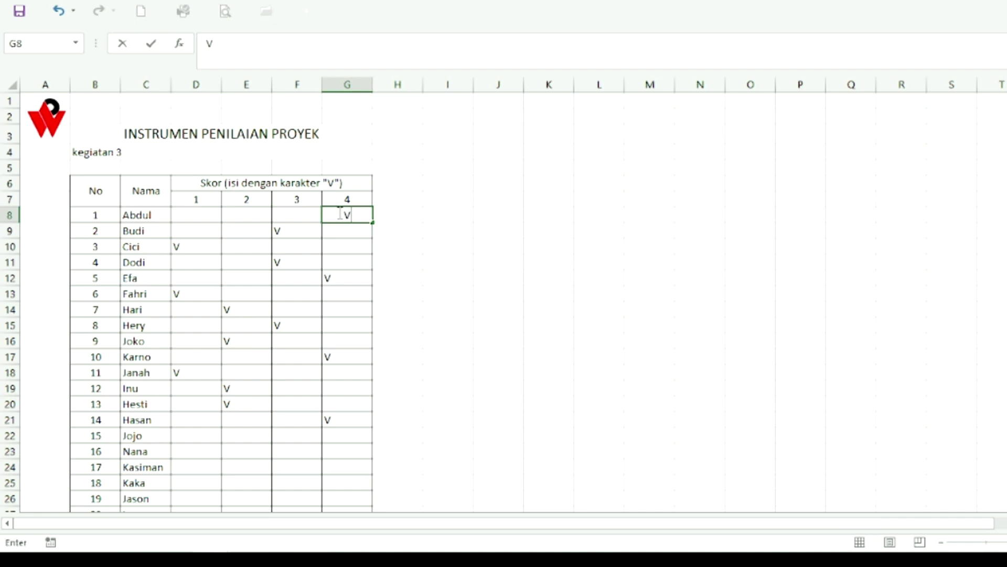
left_click(431, 226)
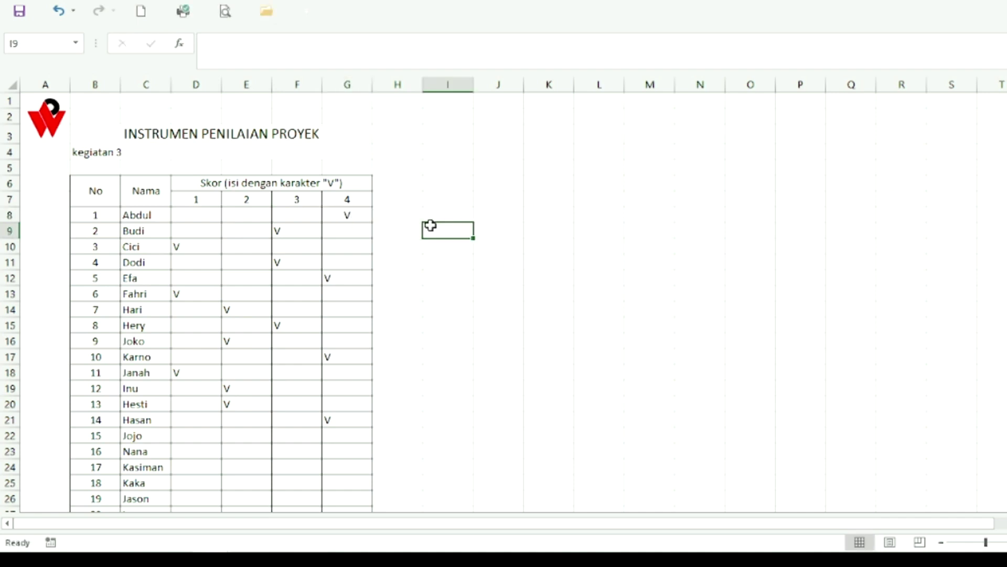
- On the KEGIATAN 4 assessment sheet, move the first student's "V" mark to score 4 in G8
left_click(40, 126)
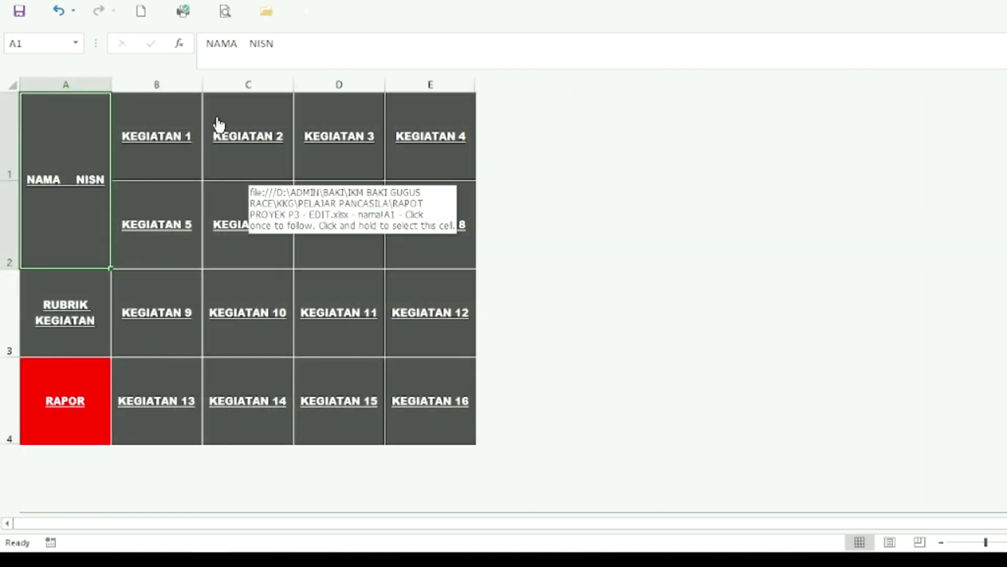
left_click(418, 139)
left_click(417, 139)
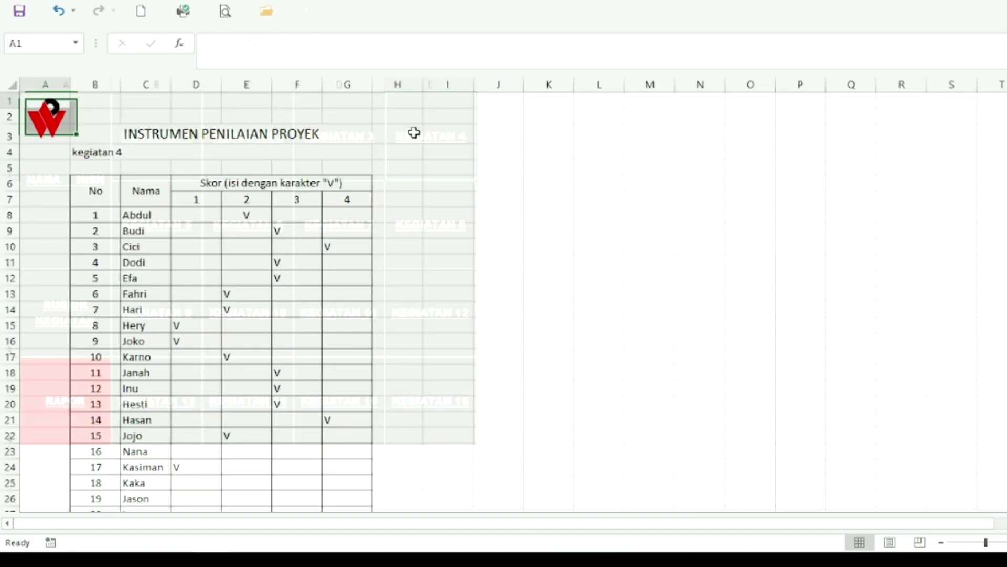
left_click(249, 216)
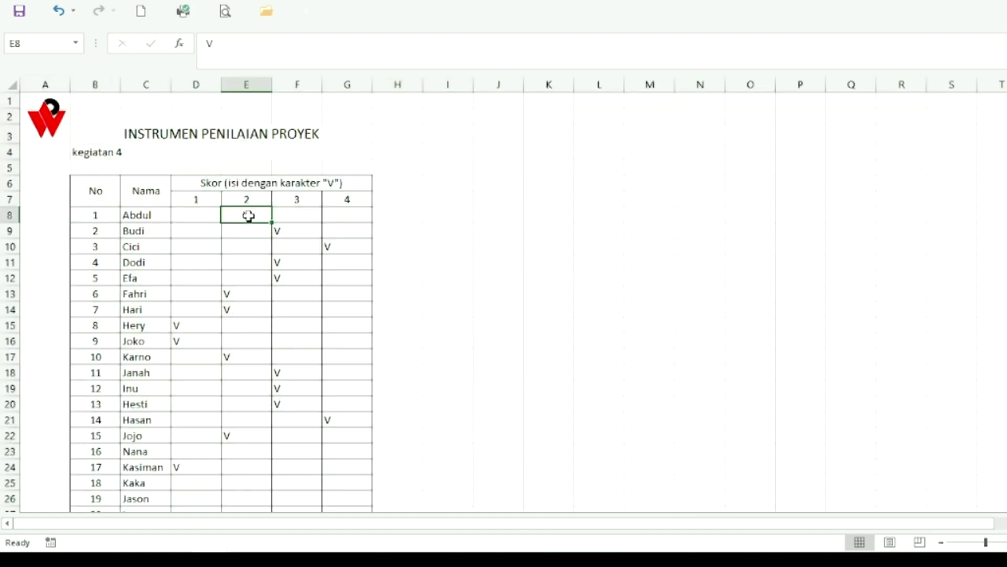
key("BackSpace")
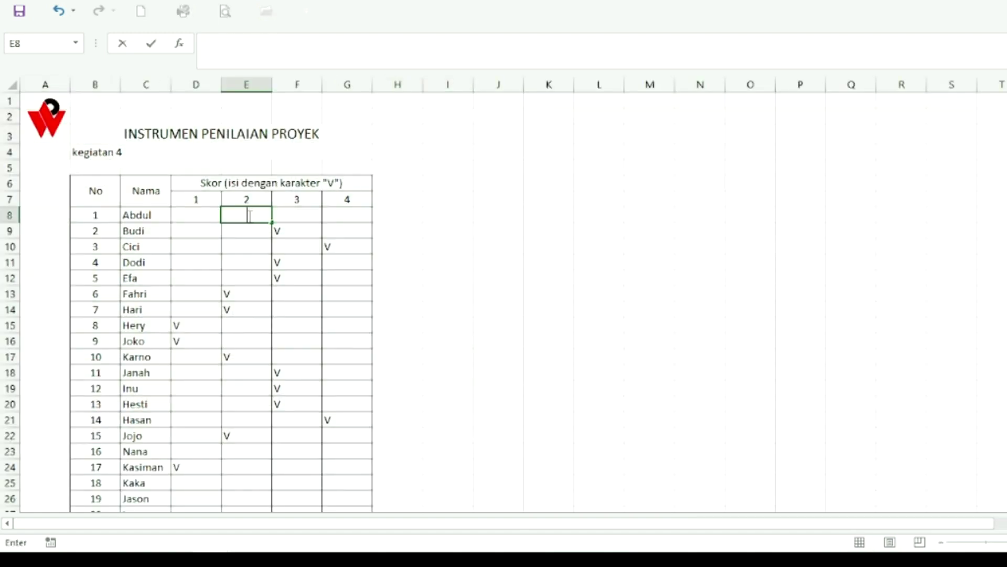
left_click(344, 215)
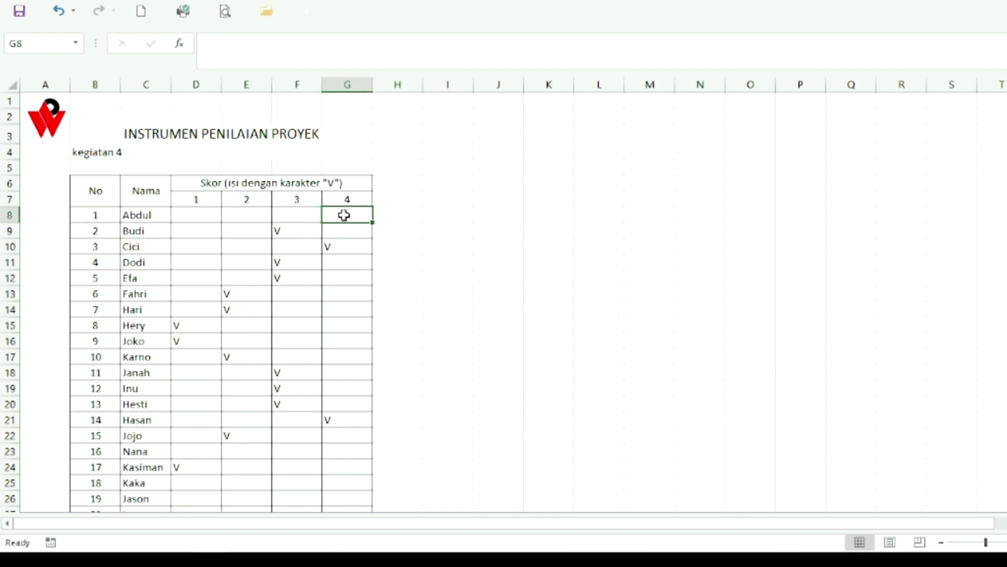
type("V")
left_click(478, 214)
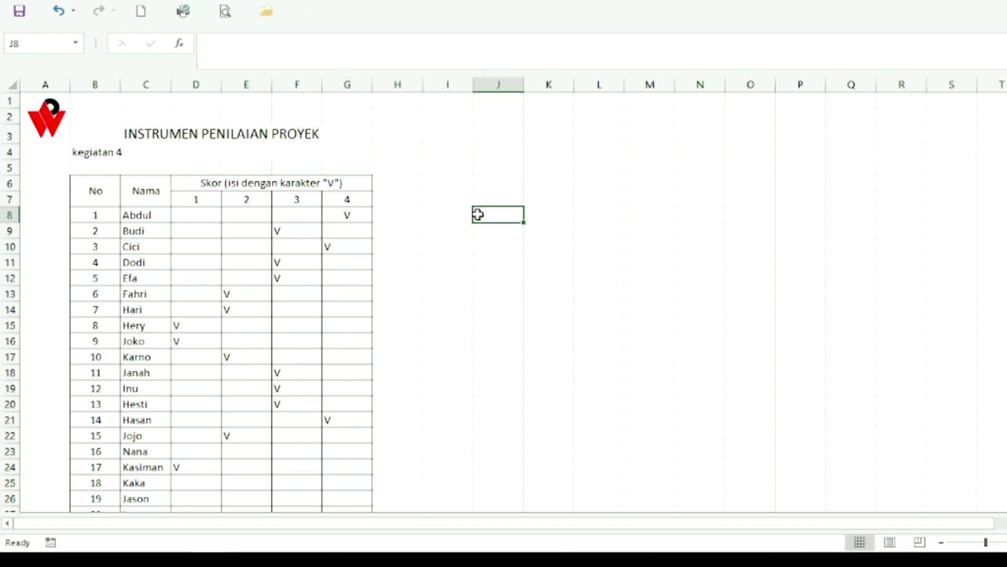
- Return to the main menu sheet and open the RAPOR sheet with the student's project report
left_click(35, 118)
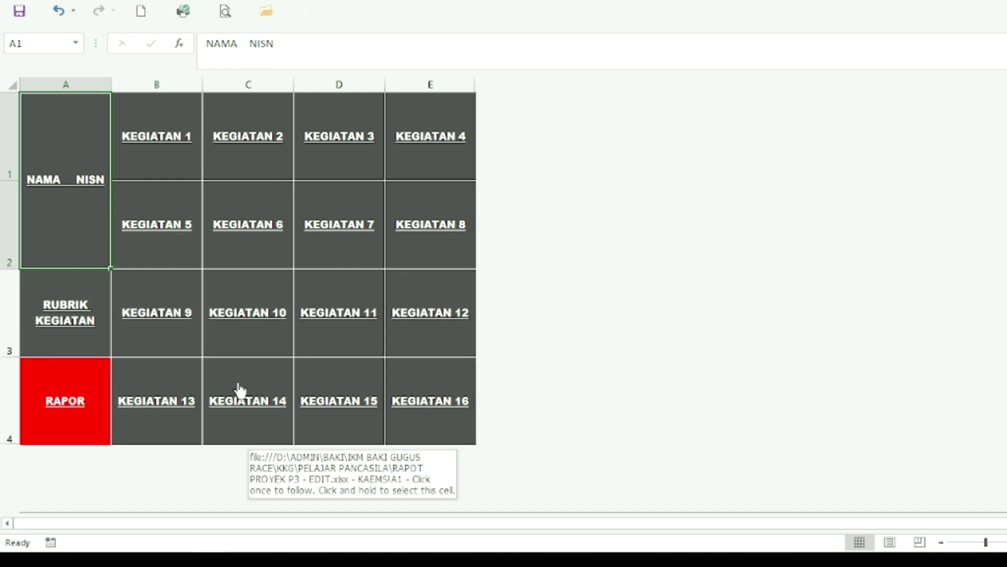
left_click(73, 412)
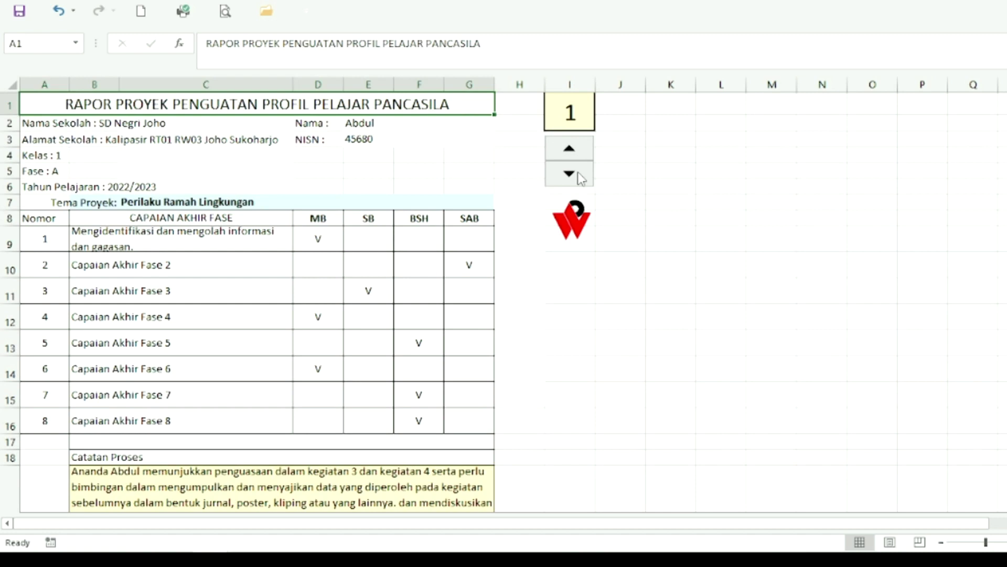
- Change the heading of the report's first score column in D8 to BB
left_click(573, 152)
left_click(578, 182)
left_click(322, 220)
type("B")
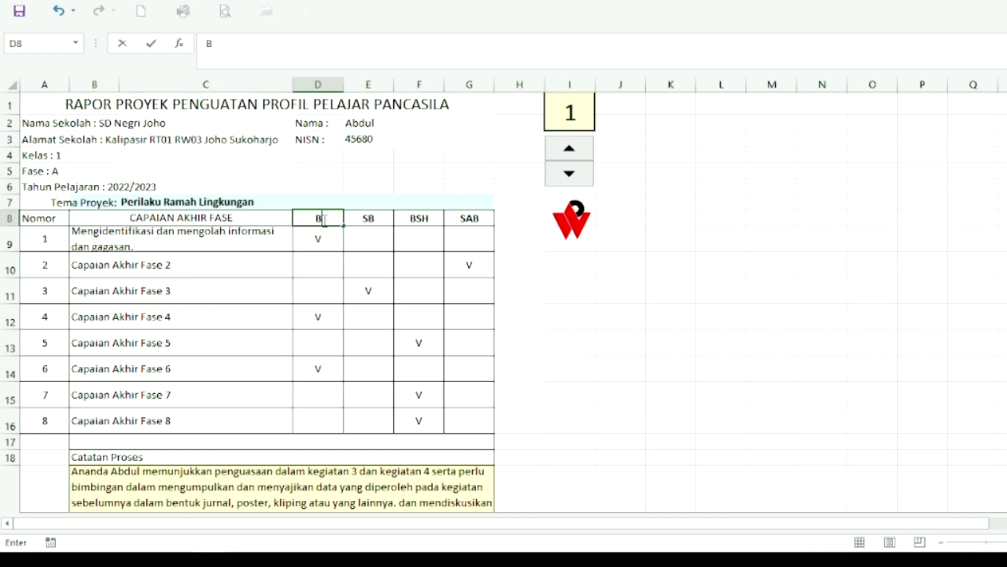
type("B")
left_click(461, 266)
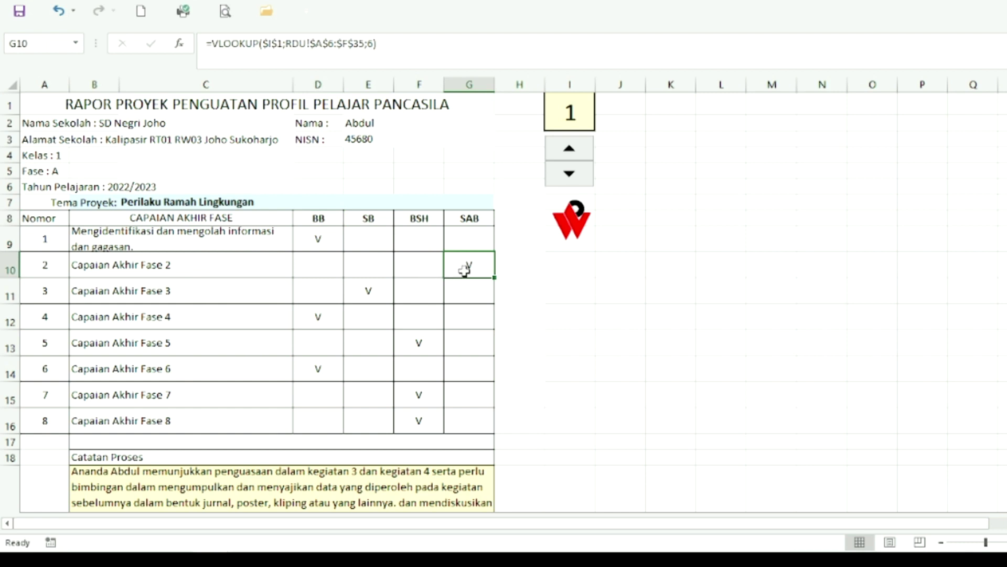
- Review the first student's report, checking the phase achievement marks and the Catatan Proses description
left_click(213, 269)
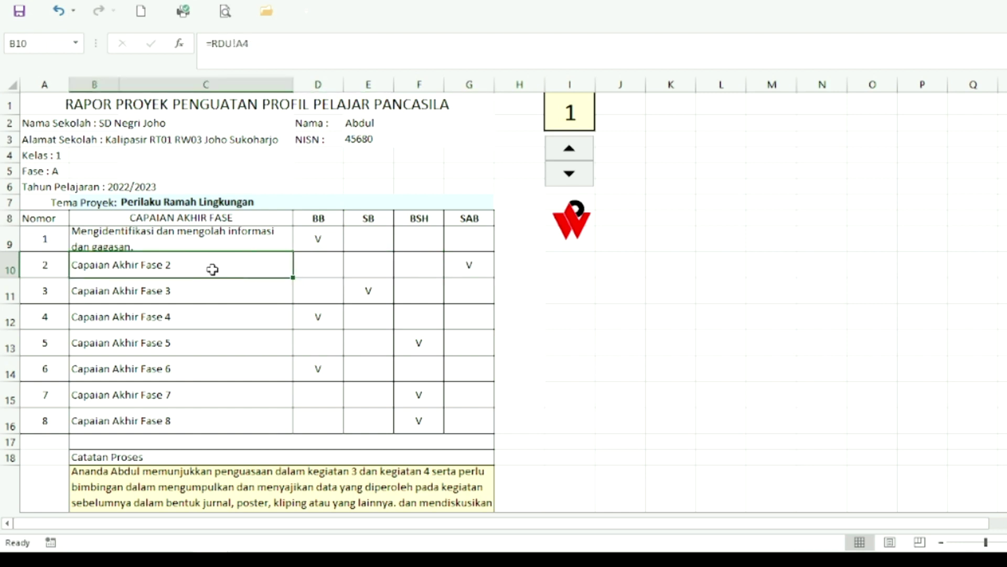
left_click(273, 483)
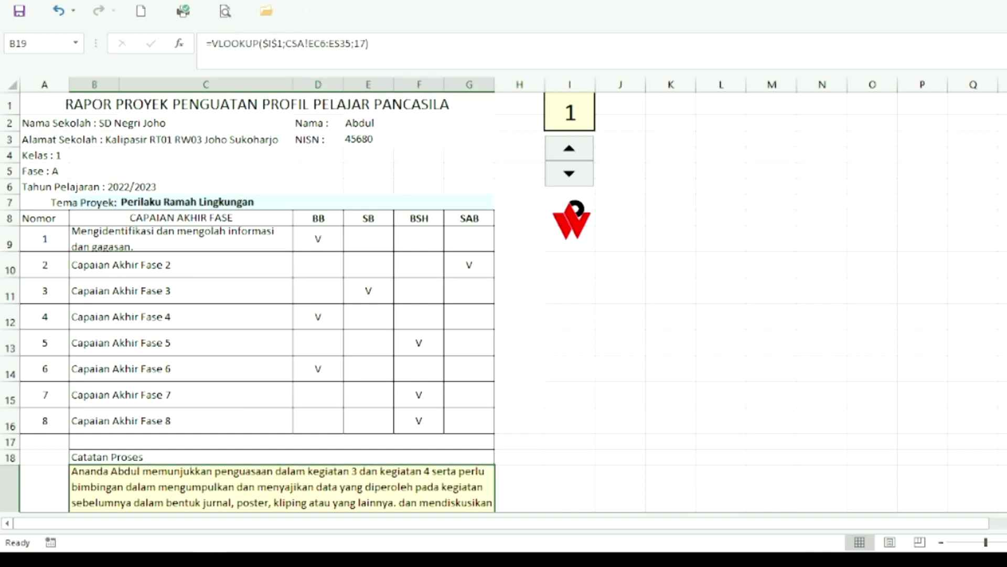
scroll(504, 302, "down", 1)
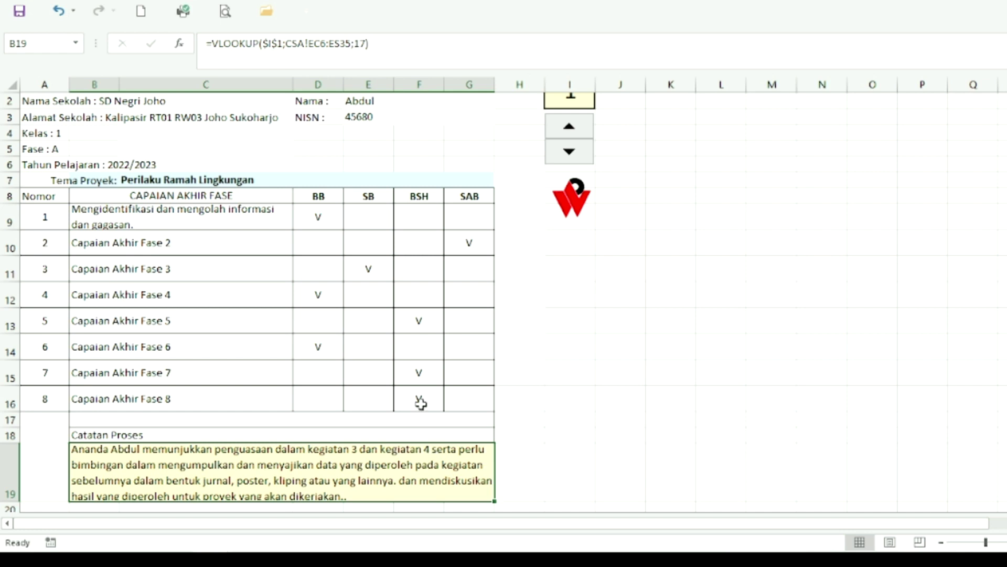
left_click(467, 243)
left_click(321, 214)
- Advance the RAPOR sheet one student at a time to the report of student number 6
left_click(585, 127)
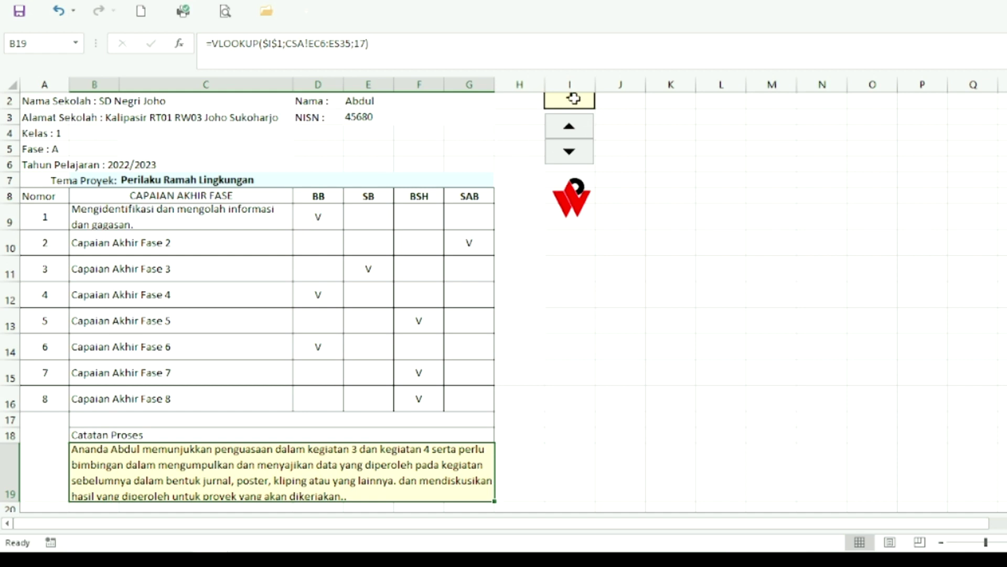
left_click(576, 131)
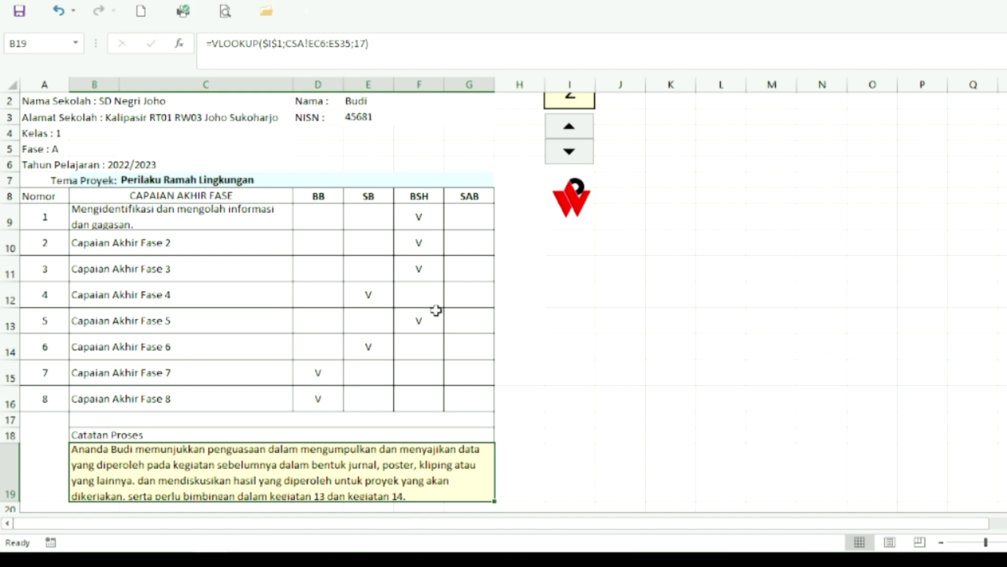
left_click(570, 131)
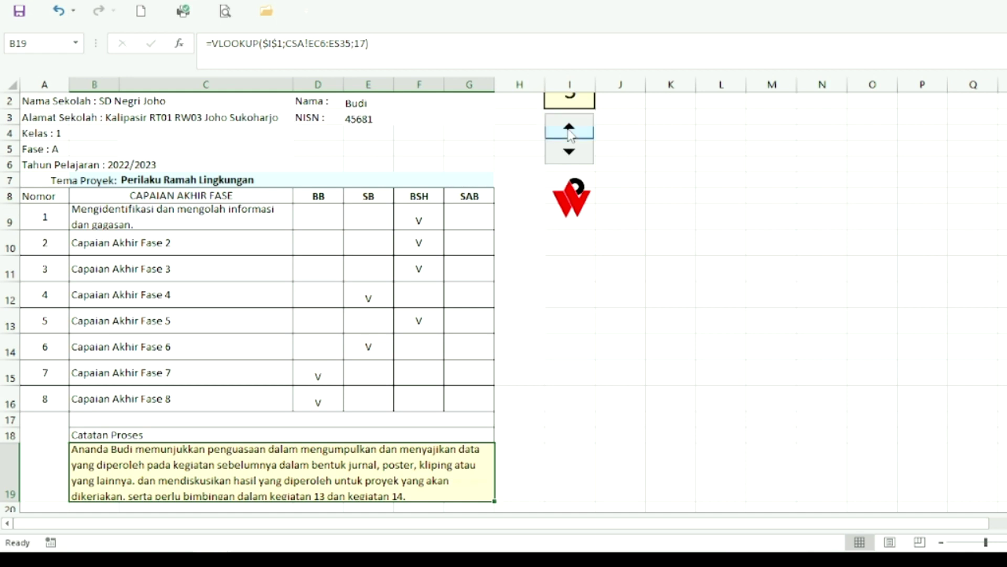
left_click(571, 131)
left_click(570, 131)
left_click(570, 132)
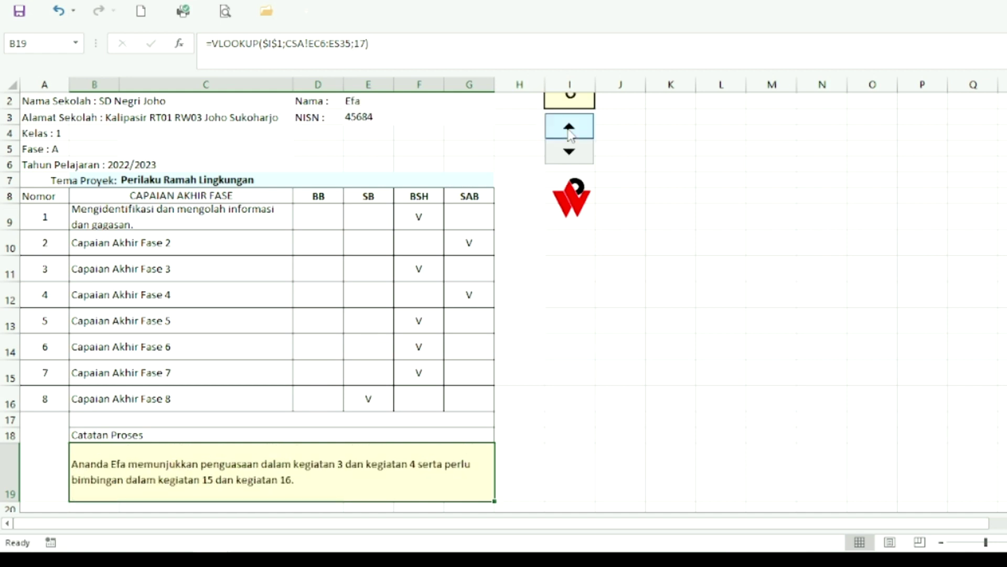
left_click(593, 295)
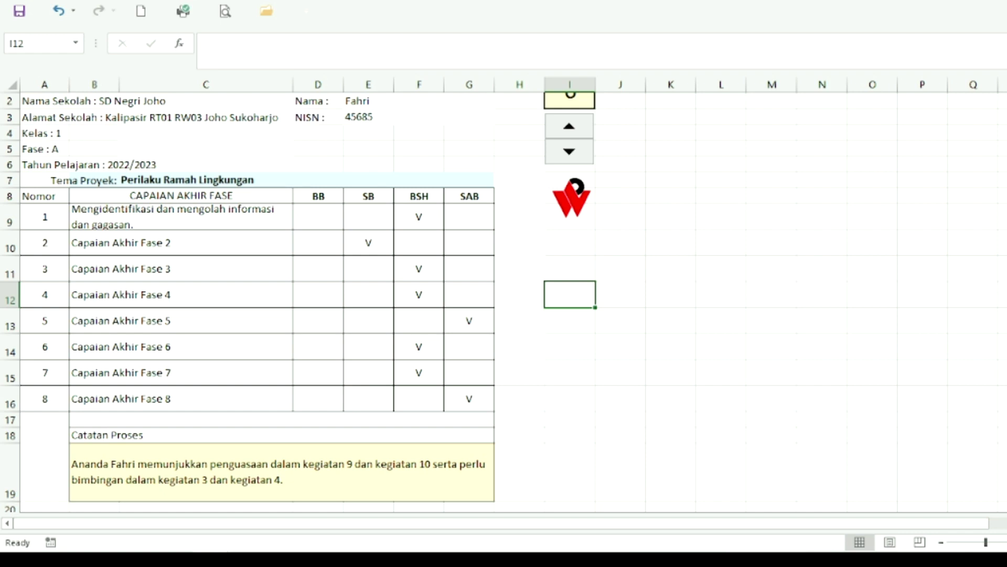
- Examine student 6's full report, from the header and achievement table down to the Catatan Proses and signature blocks
scroll(504, 303, "up", 1)
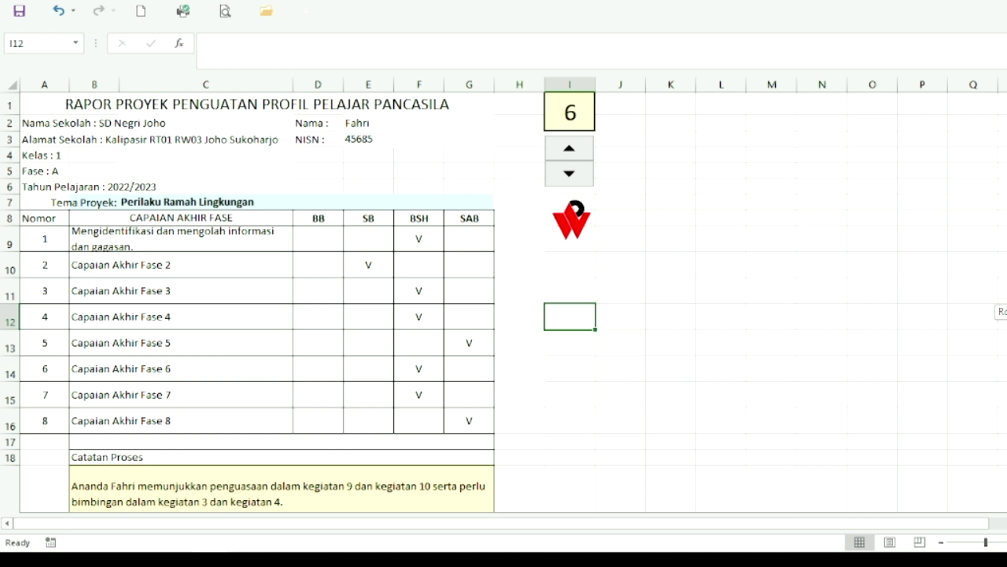
scroll(504, 302, "down", 2)
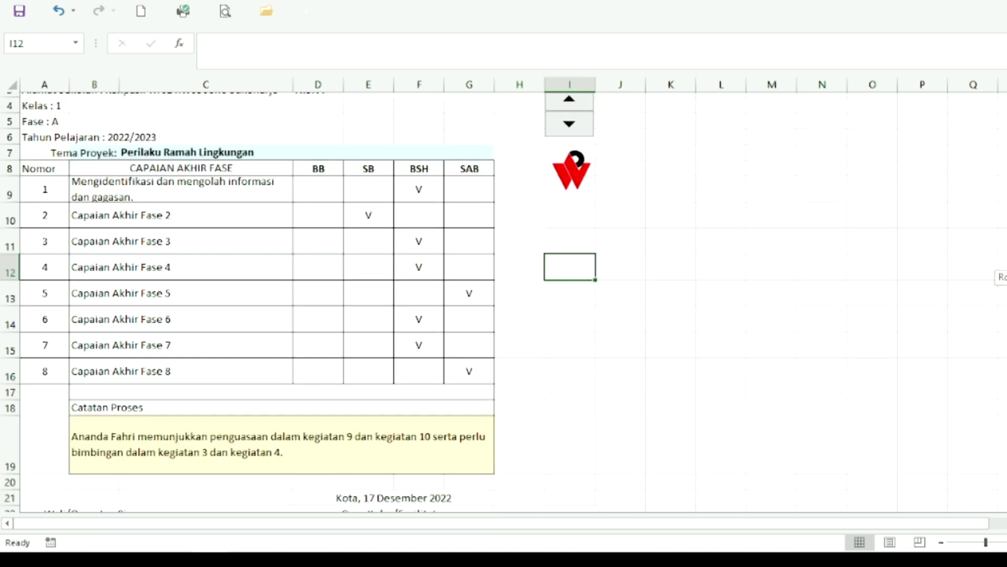
scroll(504, 302, "up", 1)
scroll(504, 302, "down", 3)
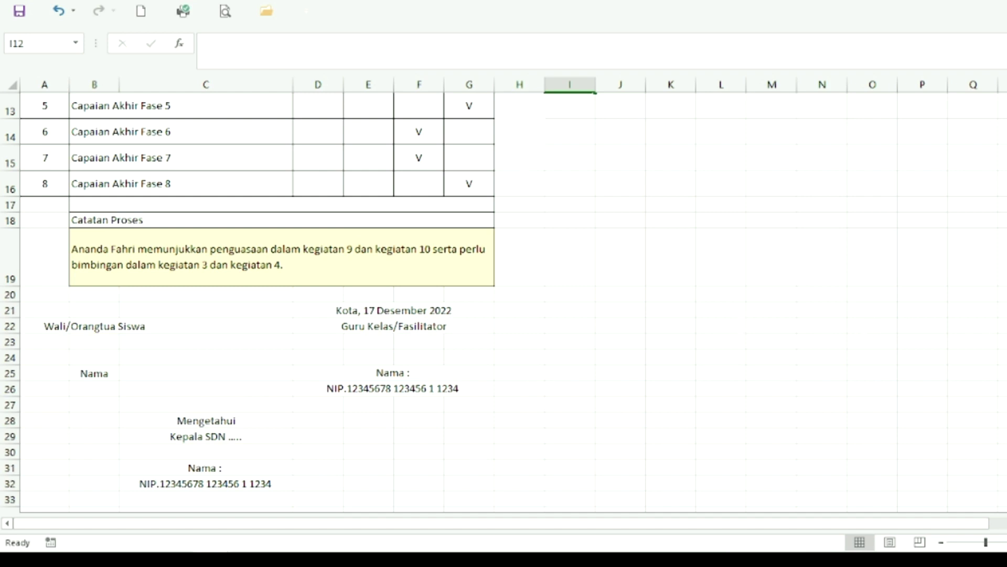
scroll(247, 300, "up", 4)
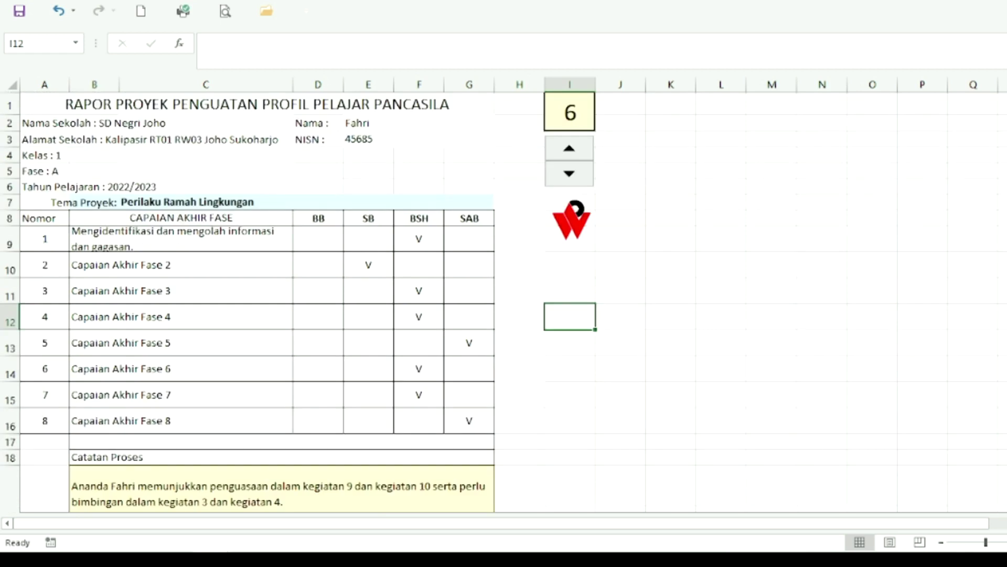
left_click(863, 191)
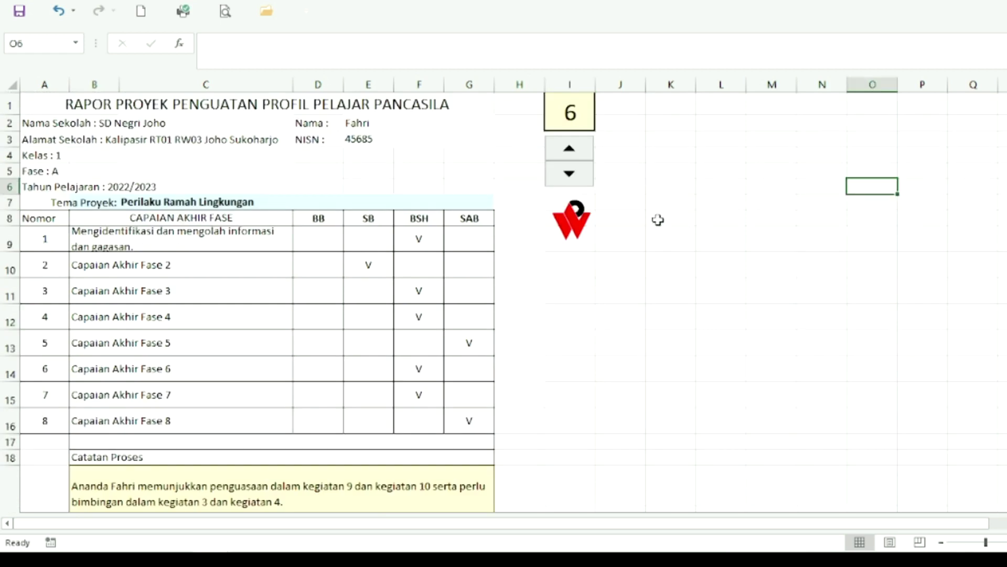